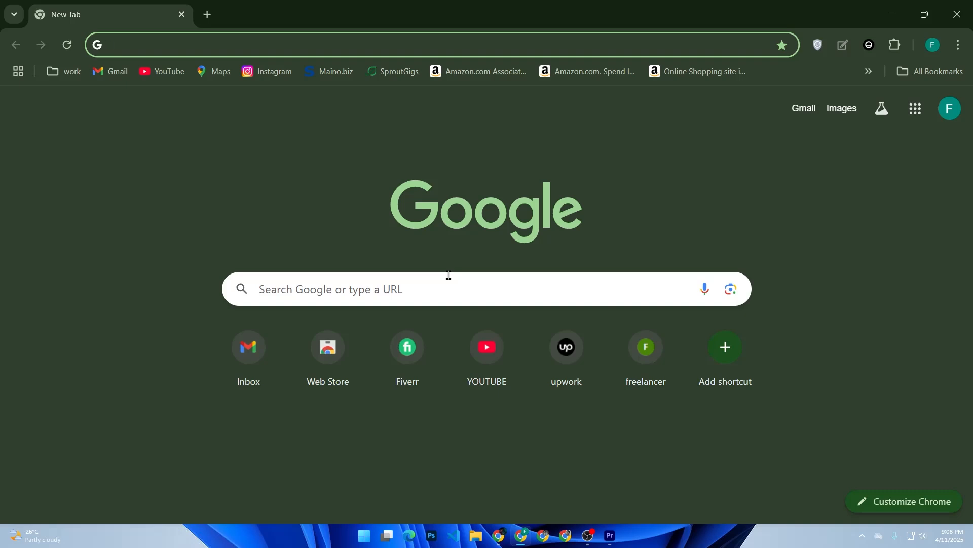
# Search Google for 'apify', open the apify.com result, and type 'Scrape TikTok profiles'.
pyautogui.write('apify')
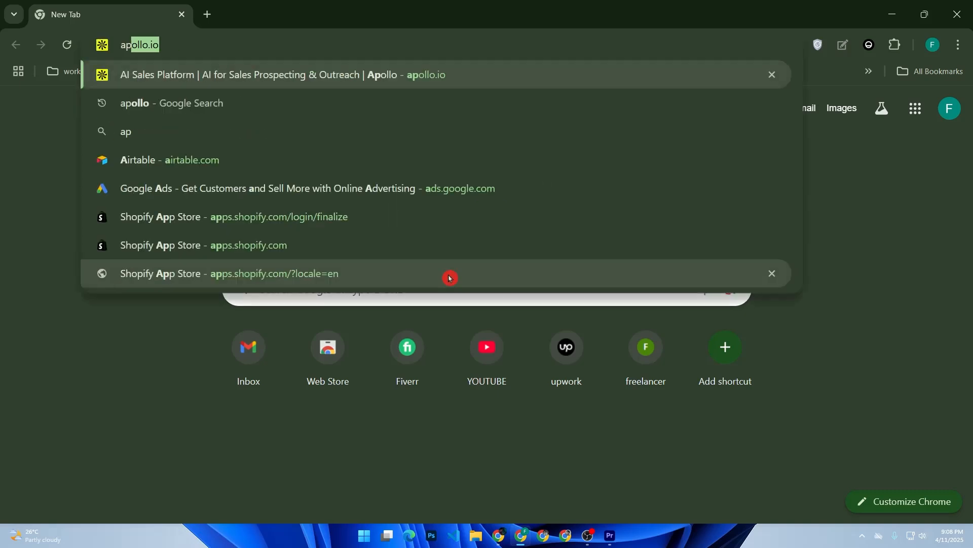
pyautogui.press('Return')
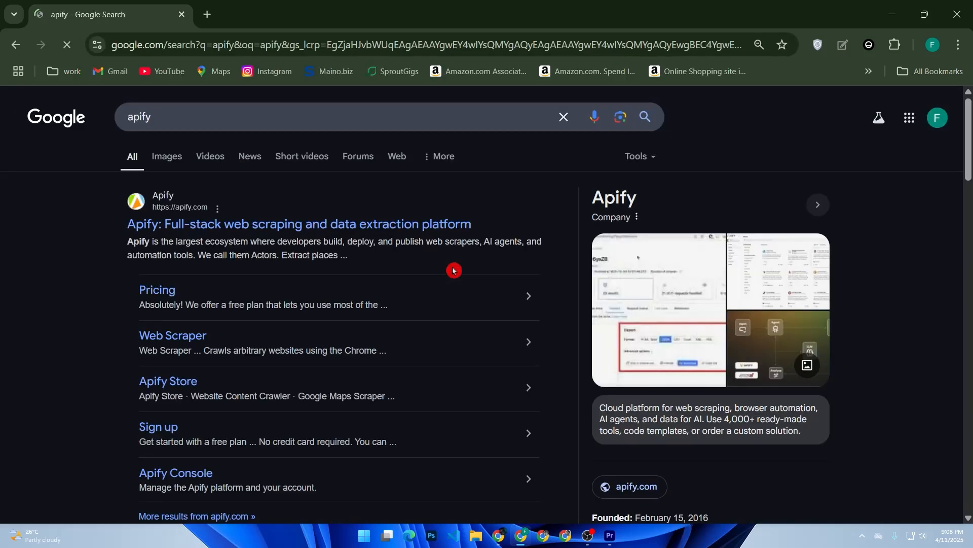
pyautogui.click(335, 224)
pyautogui.write('Scrape TikTok profiles')
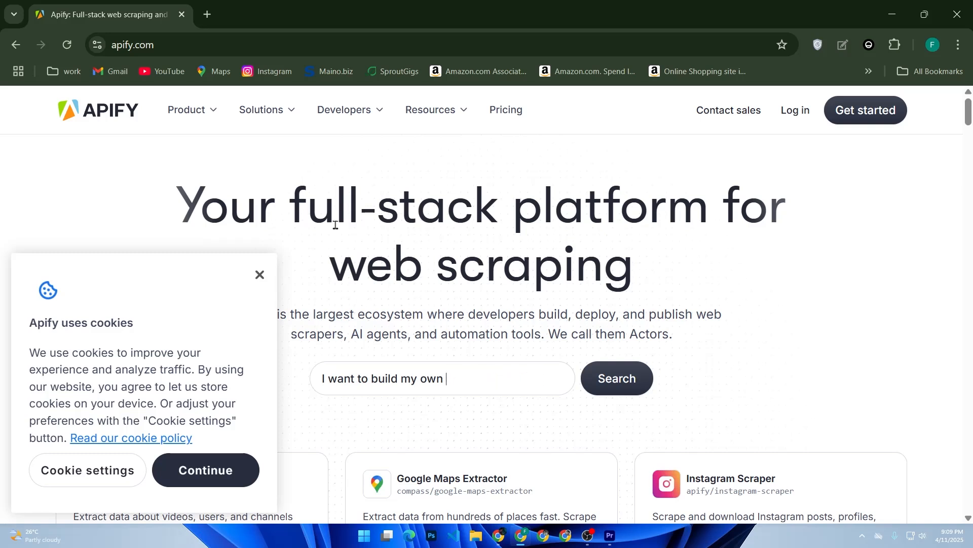
# Open the Get started sign-up form and fill the Email field with the saved Gmail address.
pyautogui.scroll(-2, 362, 181)
pyautogui.scroll(2, 362, 181)
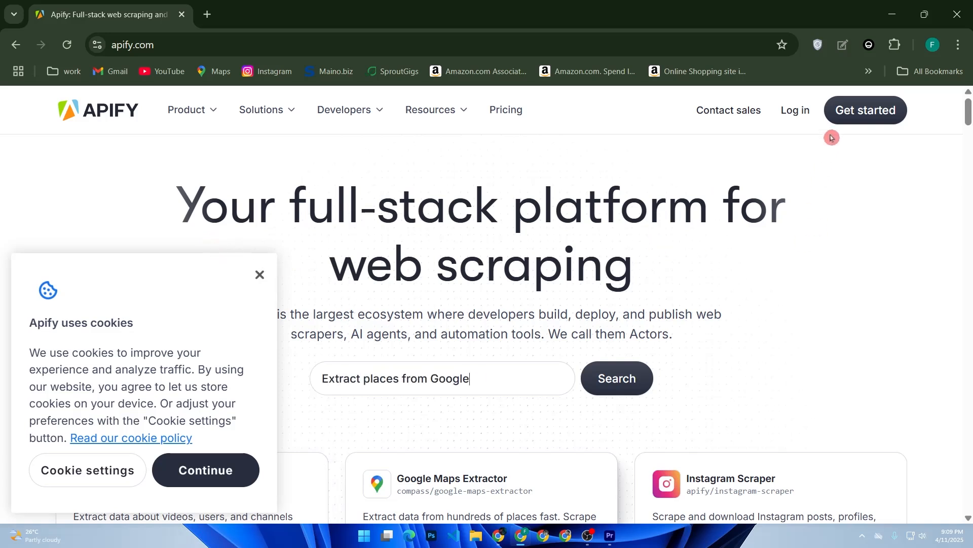
pyautogui.click(846, 119)
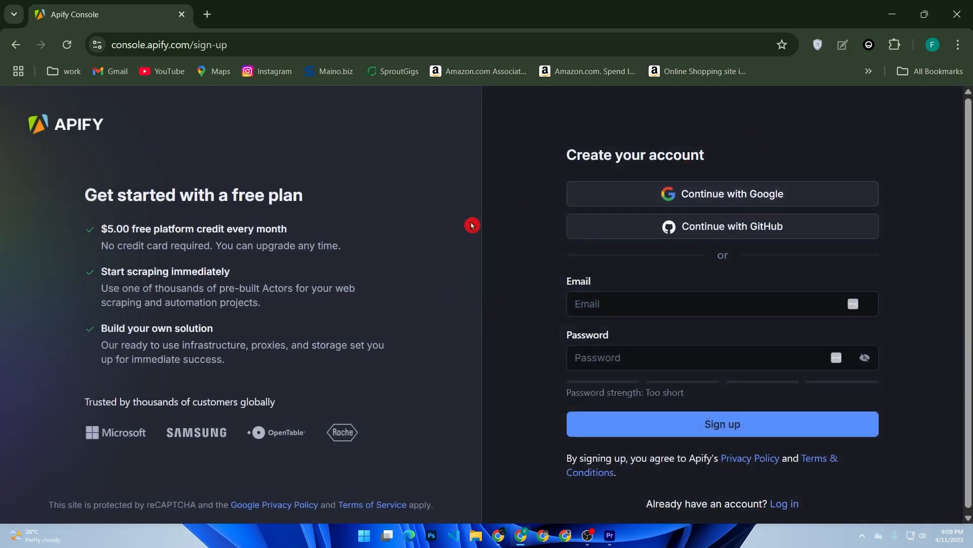
pyautogui.click(583, 311)
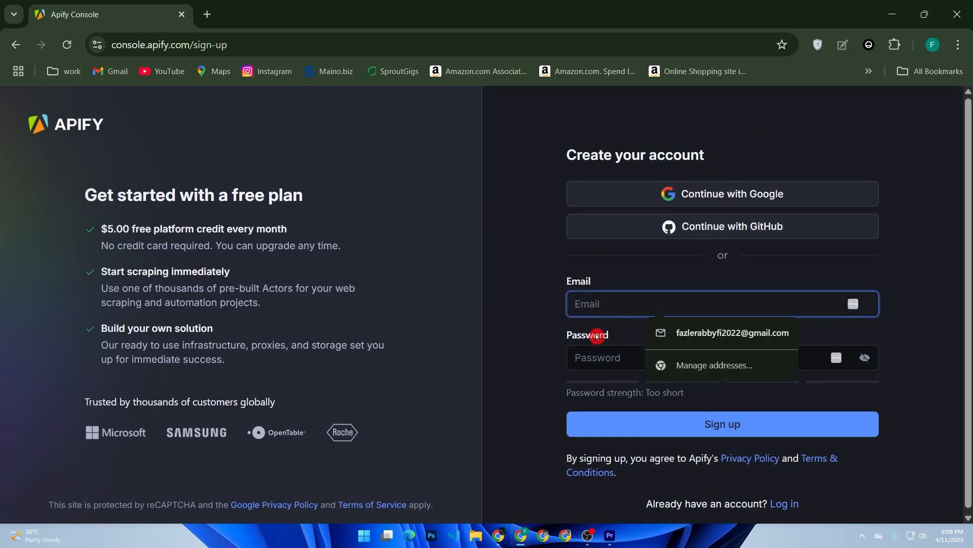
pyautogui.click(589, 361)
pyautogui.click(644, 362)
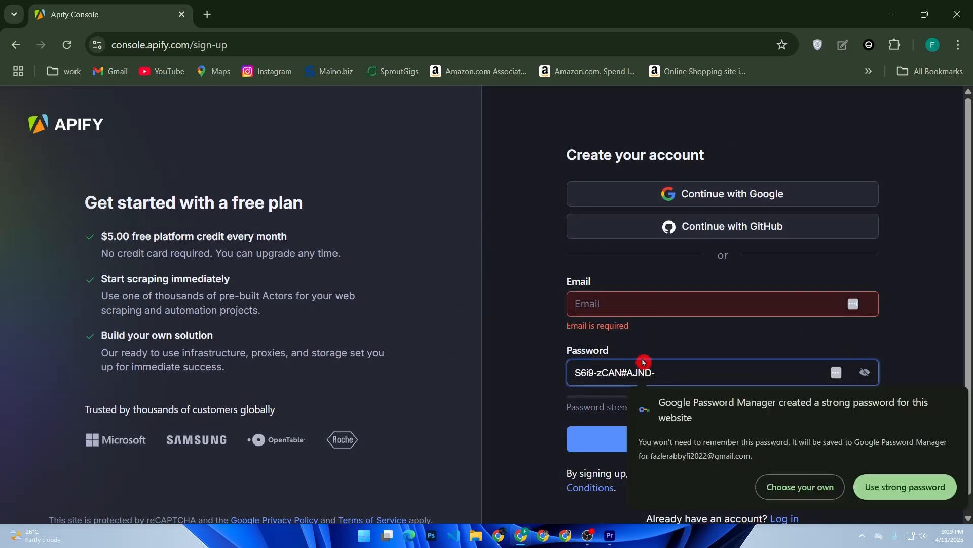
pyautogui.click(654, 318)
pyautogui.click(677, 334)
# Accept a suggested strong password, then switch to signing up with Google.
pyautogui.click(628, 377)
pyautogui.click(881, 500)
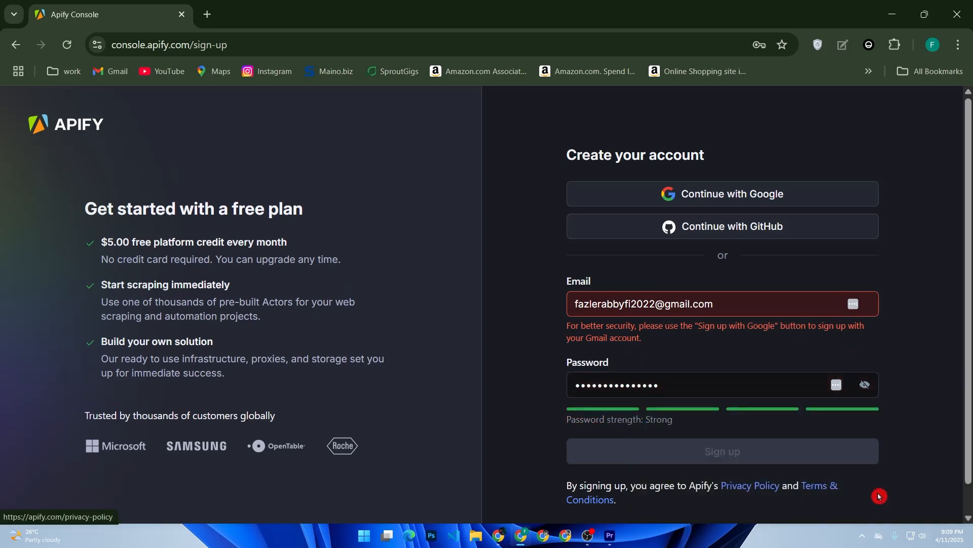
pyautogui.click(562, 357)
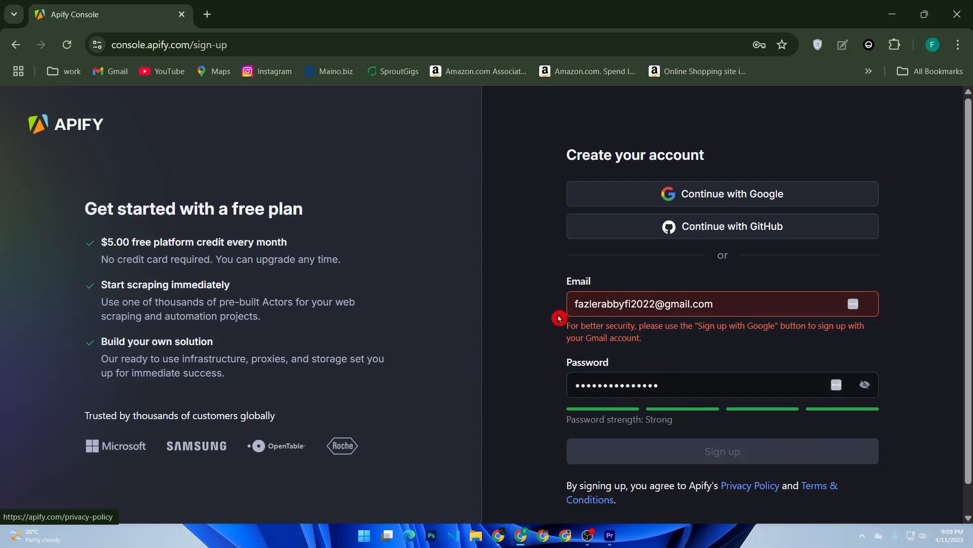
pyautogui.click(746, 194)
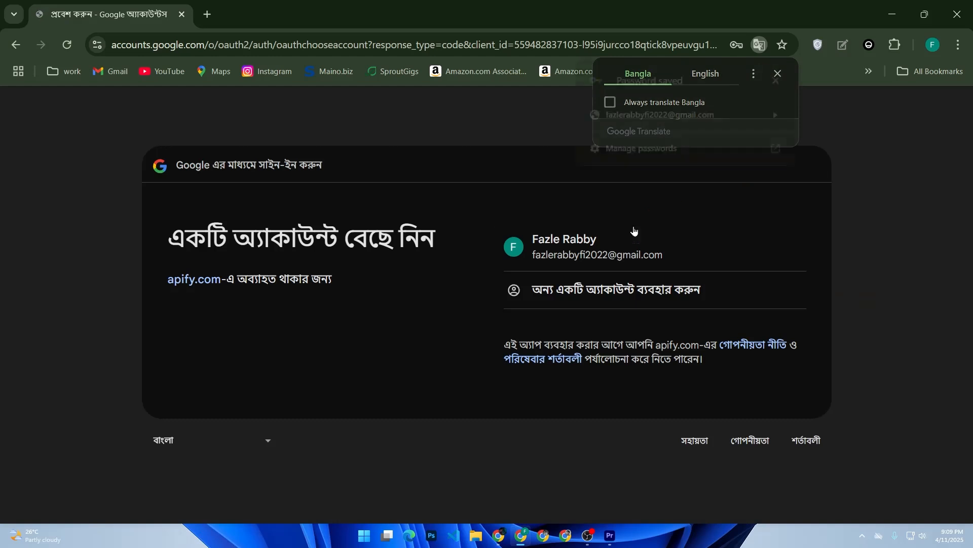
# Approve the chosen Google account, opt in to product-update emails, and submit the welcome form.
pyautogui.click(626, 241)
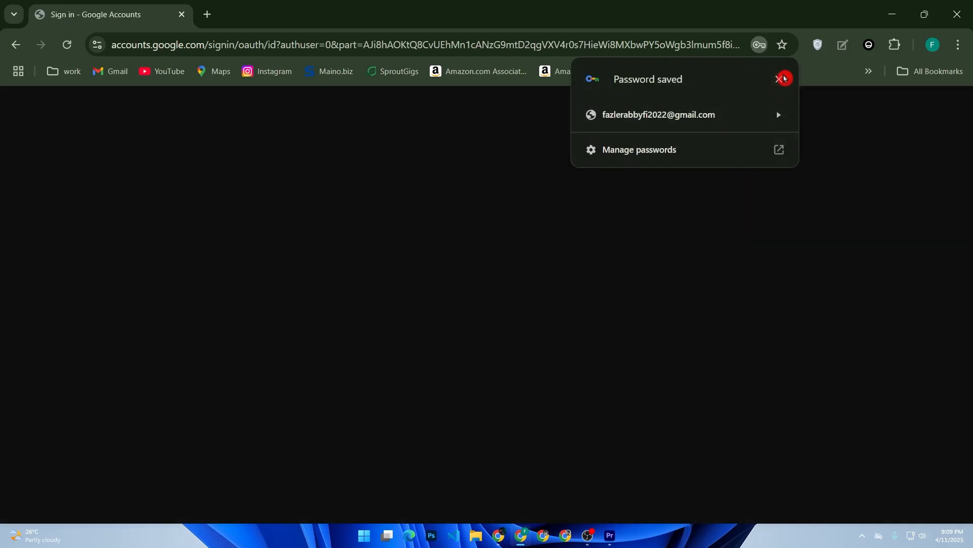
pyautogui.click(782, 80)
pyautogui.click(720, 389)
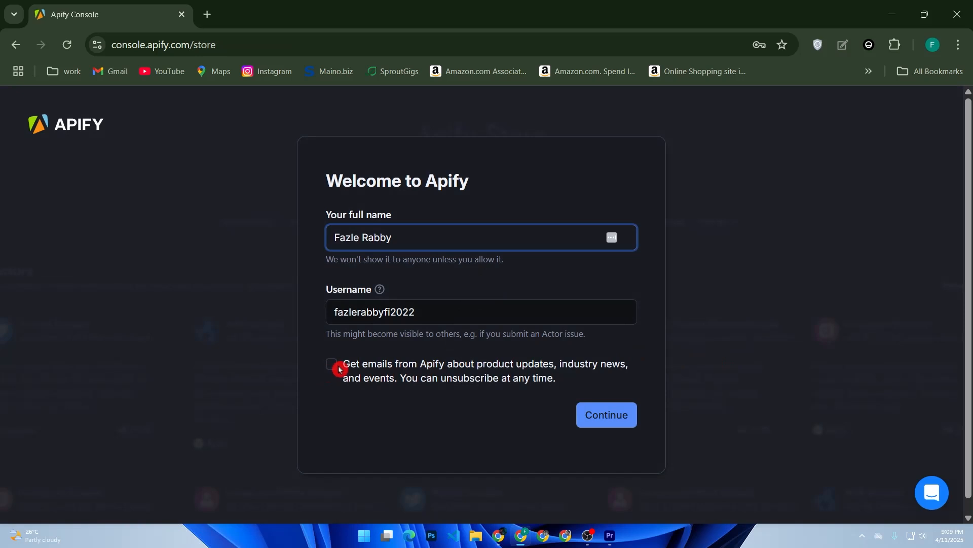
pyautogui.click(336, 366)
pyautogui.click(601, 413)
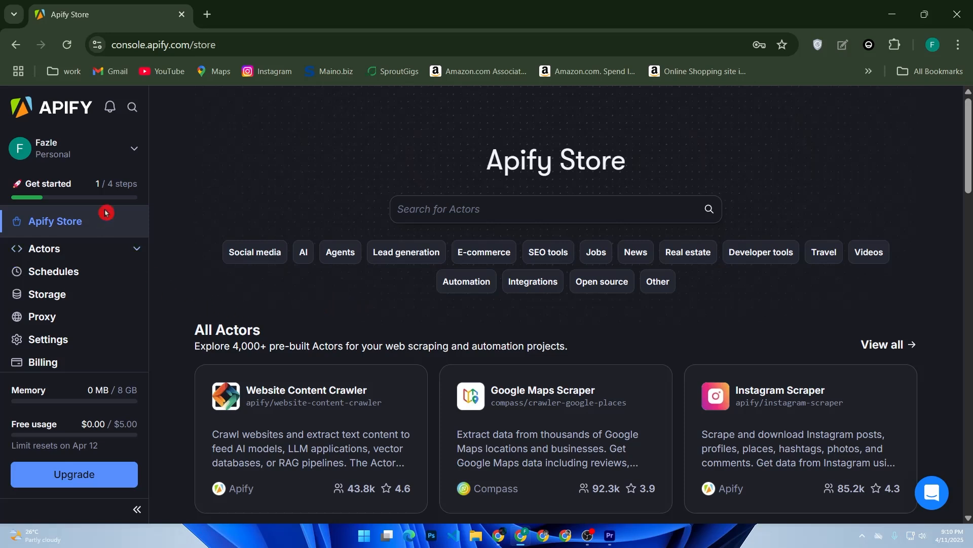
# Browse the Store's pre-built Actors, then go to the Actors page from the sidebar.
pyautogui.click(132, 107)
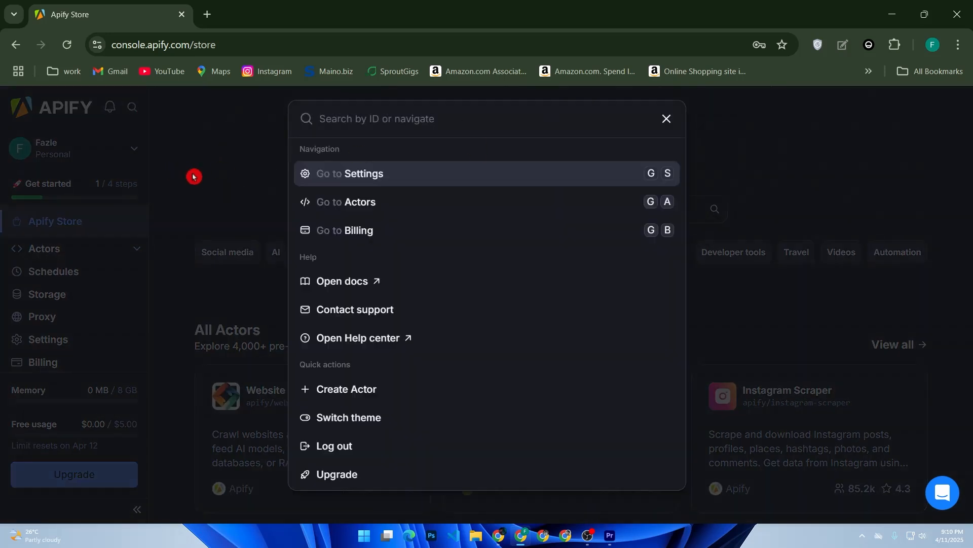
pyautogui.press('Down')
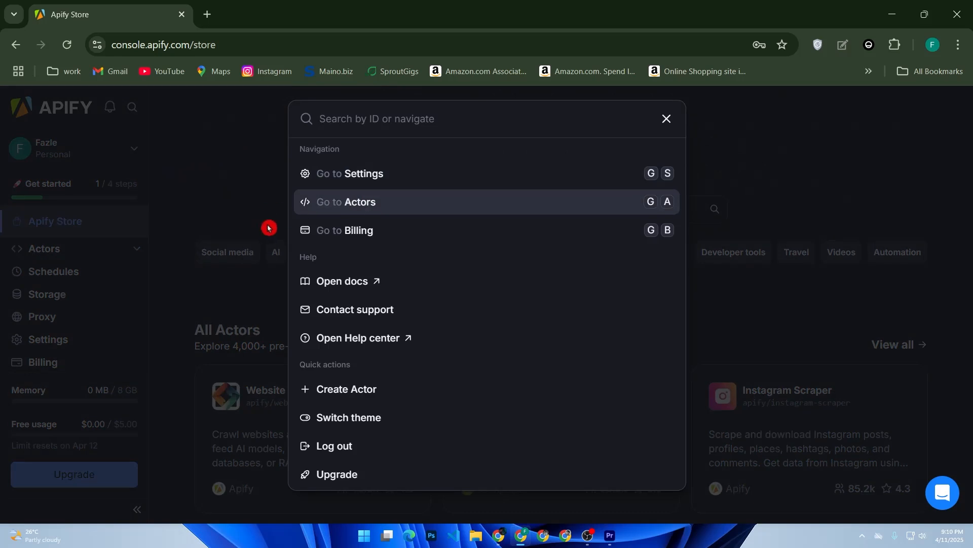
pyautogui.press('Escape')
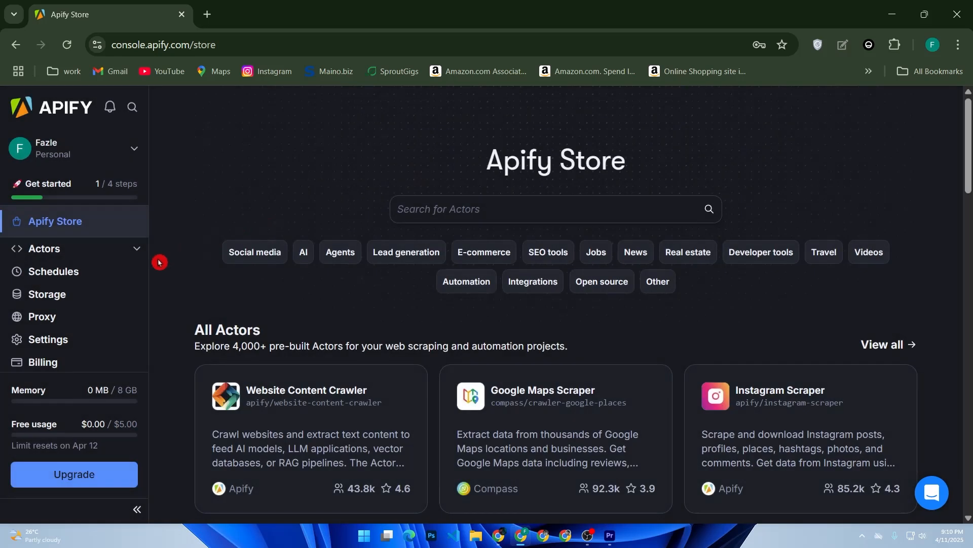
pyautogui.scroll(-5, 298, 273)
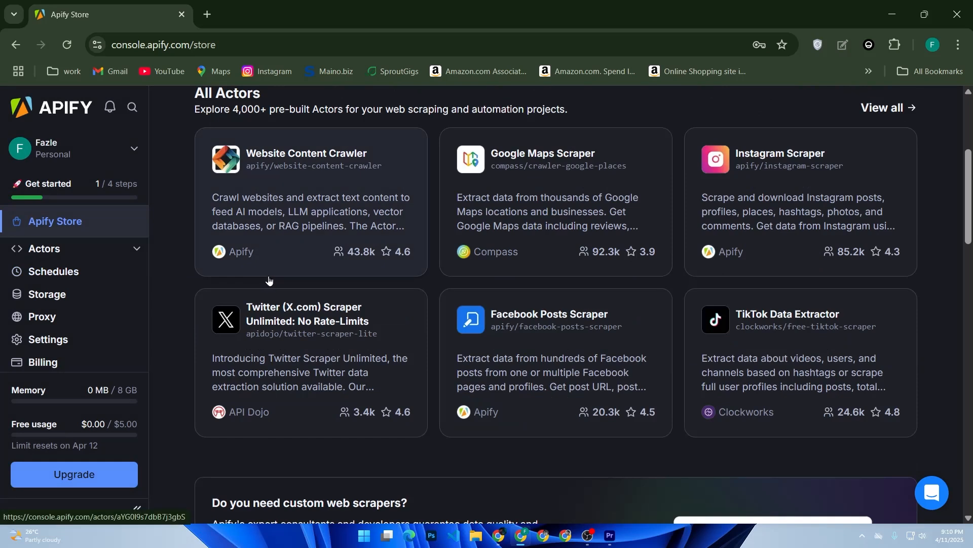
pyautogui.scroll(2, 269, 280)
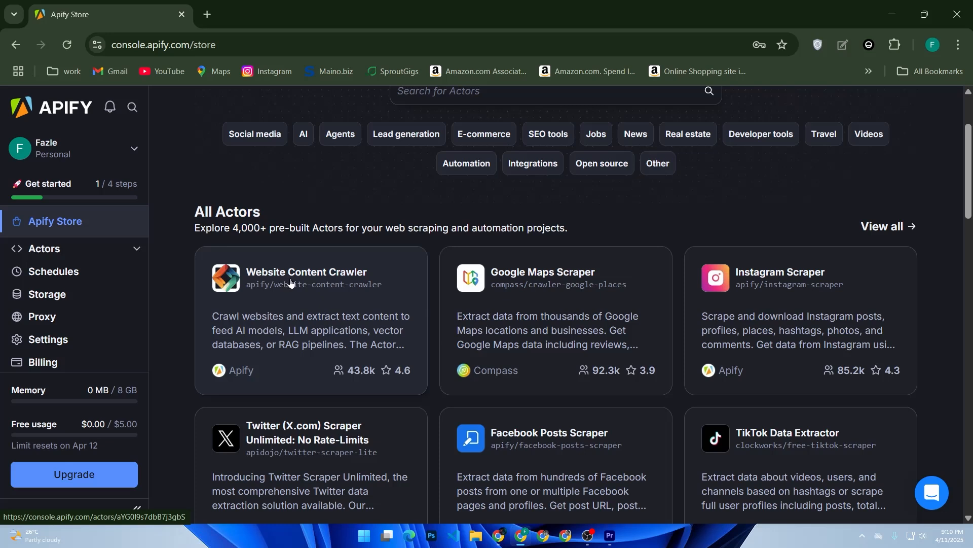
pyautogui.scroll(-5, 291, 283)
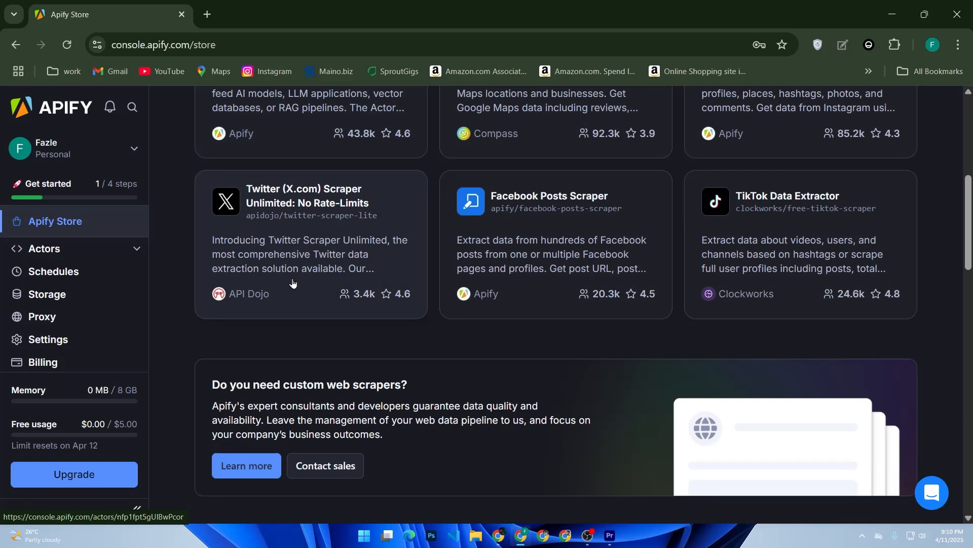
pyautogui.scroll(3, 293, 283)
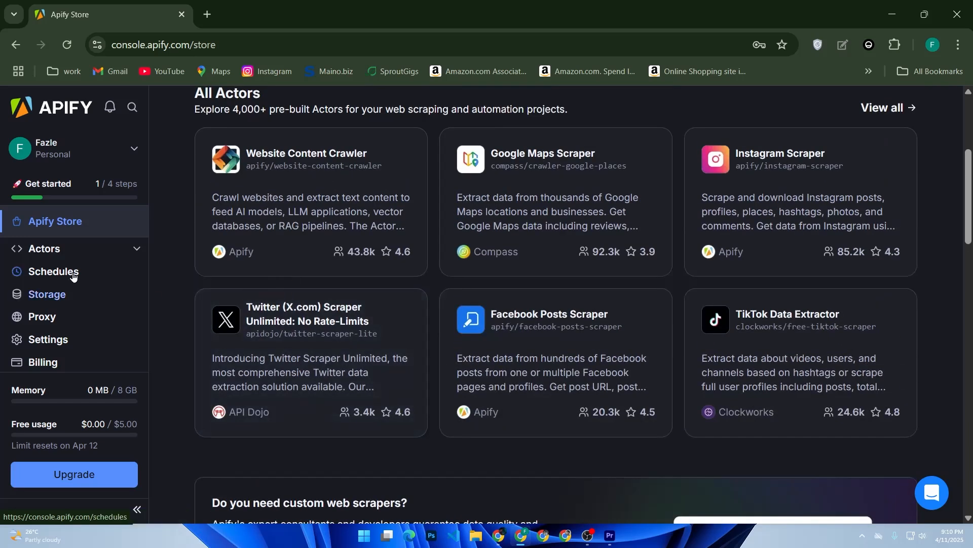
pyautogui.click(68, 256)
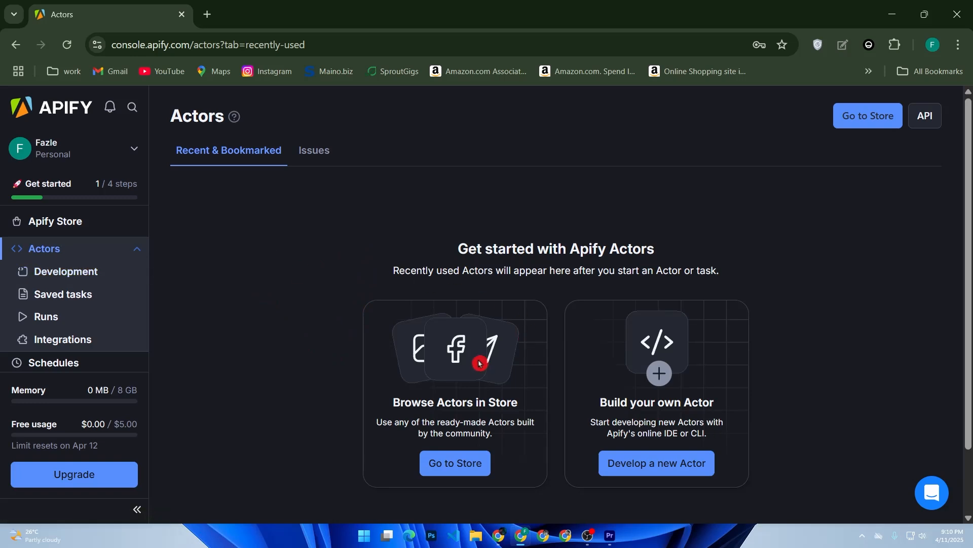
# Search the Store for 'amazon product scraper' and open the Amazon Product Scraper actor.
pyautogui.click(455, 463)
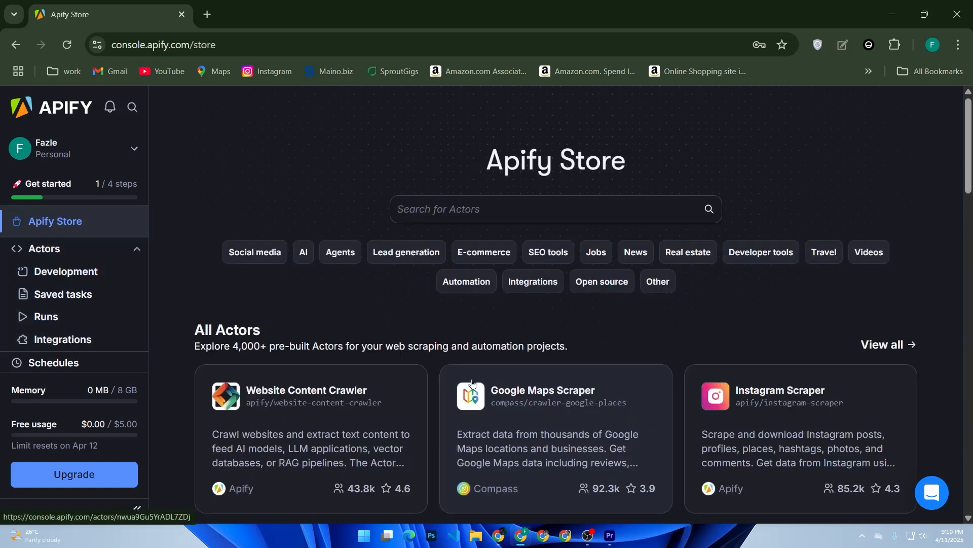
pyautogui.click(443, 221)
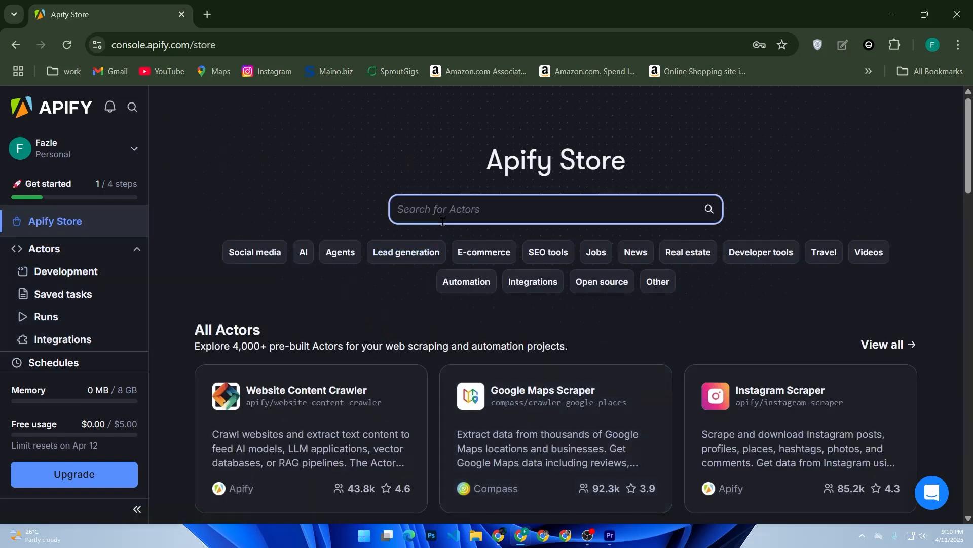
pyautogui.write('ama')
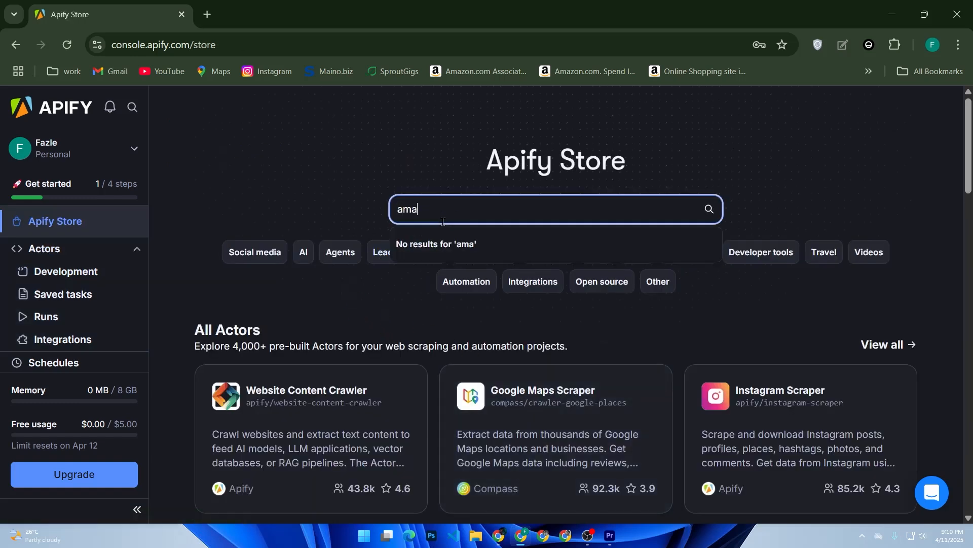
pyautogui.write('zon product ')
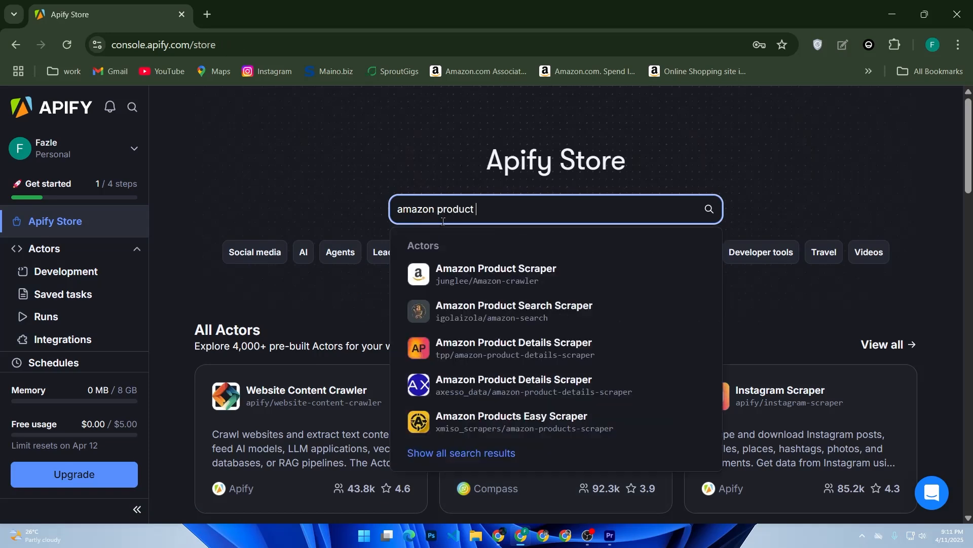
pyautogui.write('scraper')
pyautogui.click(541, 282)
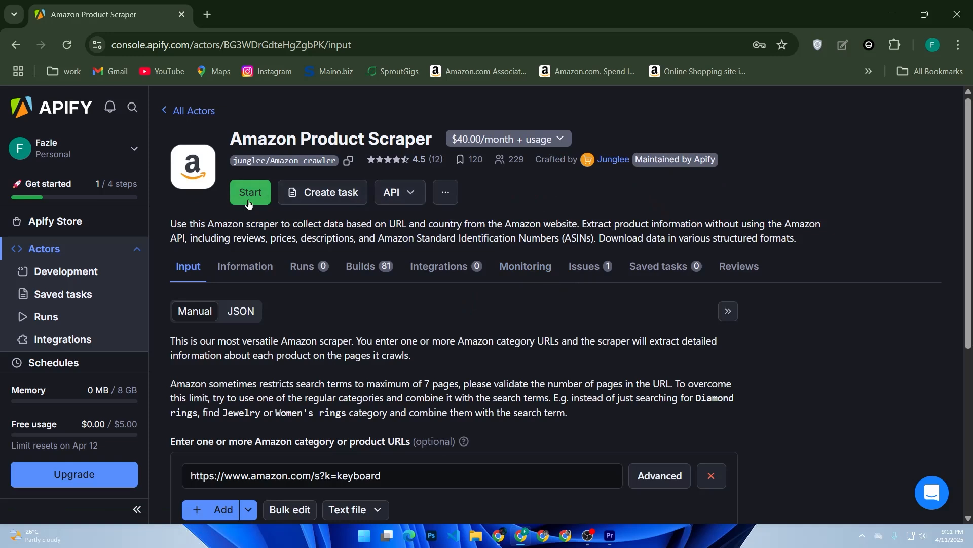
# Review the Input tab's amazon.com keyboard search URL and 100 max results.
pyautogui.click(344, 306)
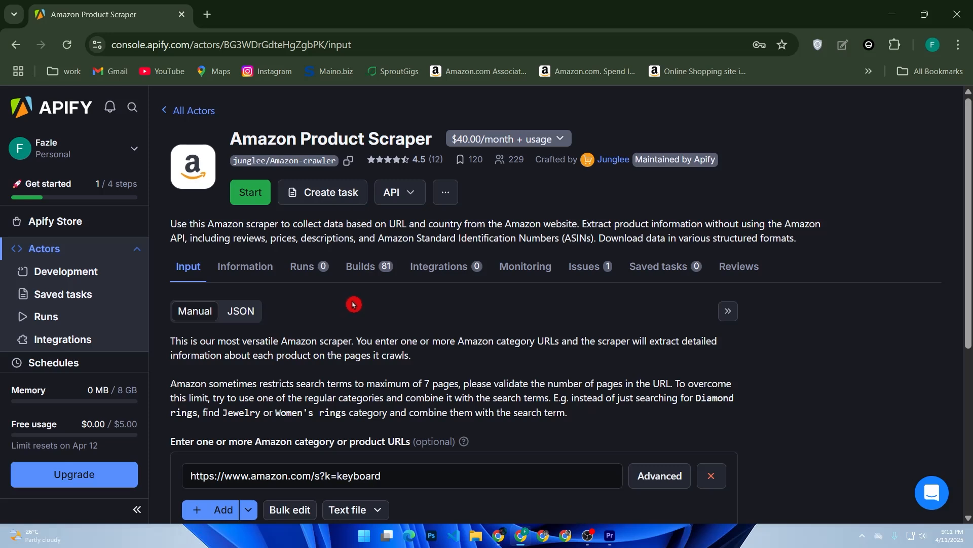
pyautogui.scroll(-4, 344, 287)
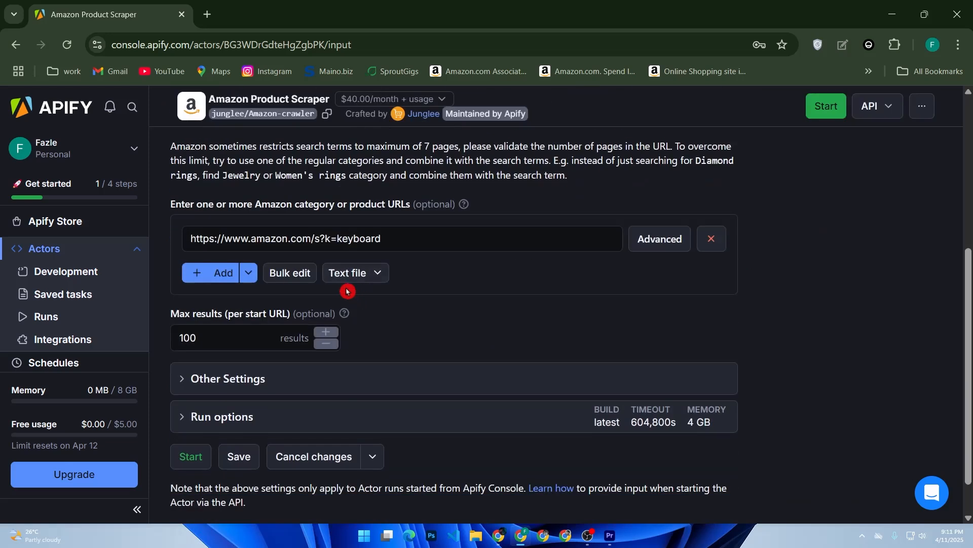
pyautogui.scroll(4, 350, 284)
pyautogui.click(351, 286)
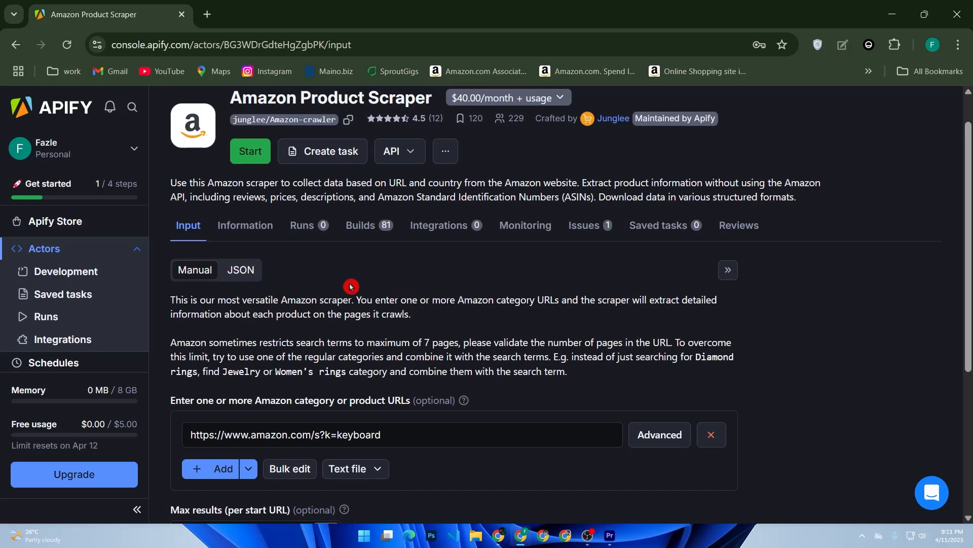
pyautogui.scroll(-2, 350, 286)
pyautogui.scroll(3, 325, 271)
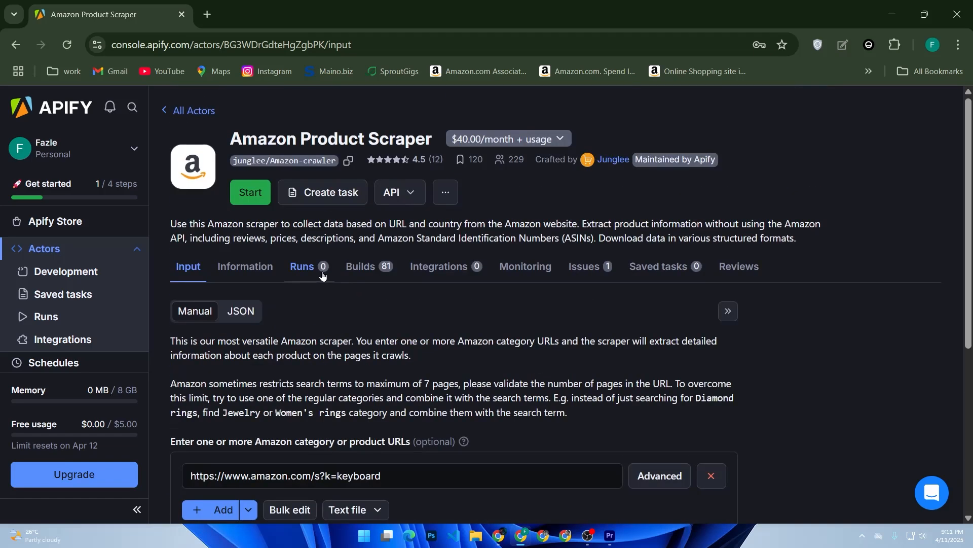
pyautogui.scroll(-2, 323, 271)
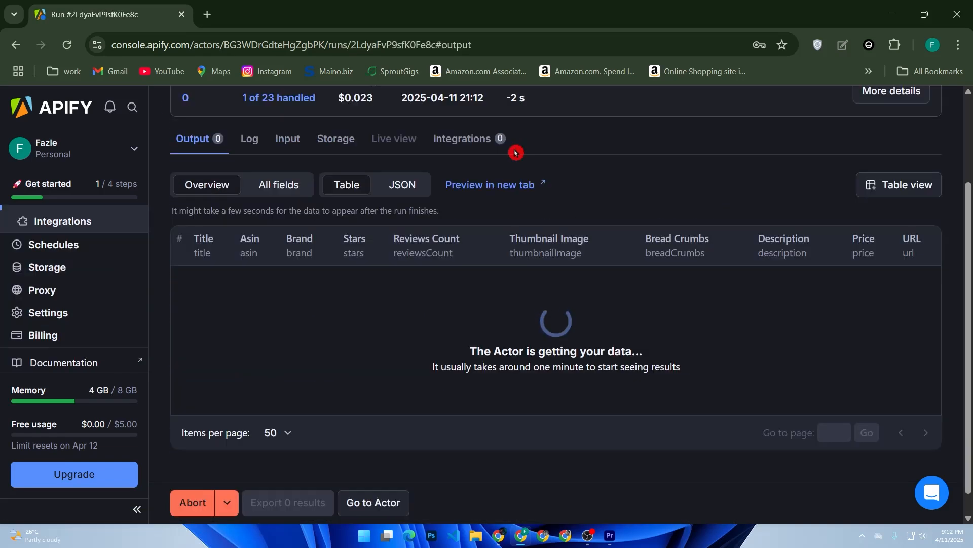
# Start the keyboard-URL run, scroll through the collected keyboard products, then return to the input page.
pyautogui.click(515, 152)
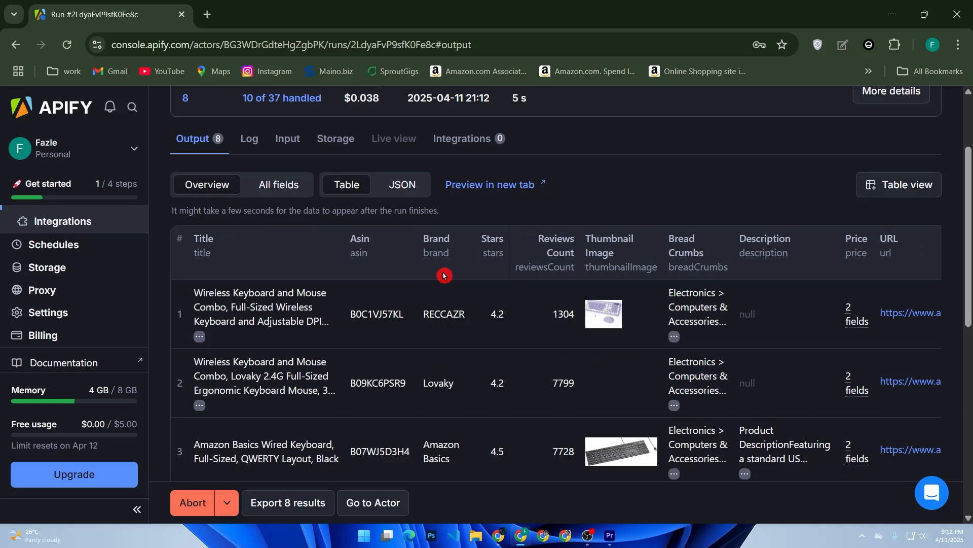
pyautogui.scroll(-2, 439, 282)
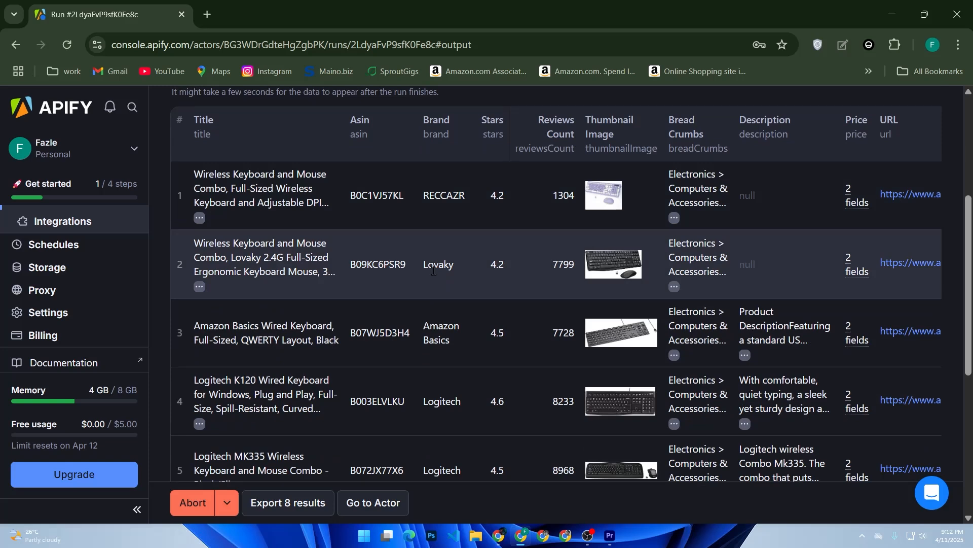
pyautogui.scroll(-4, 433, 271)
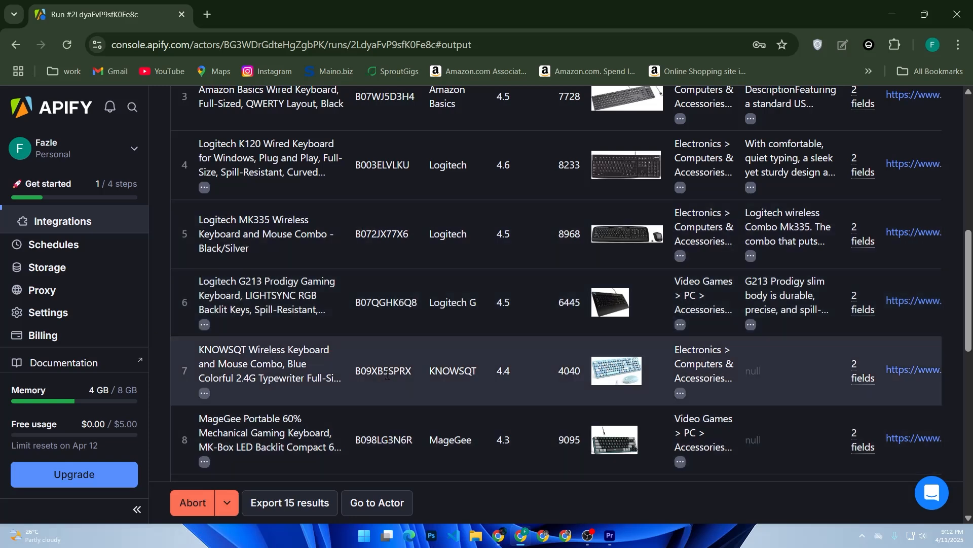
pyautogui.scroll(7, 388, 374)
pyautogui.hotkey('alt', 'Left')
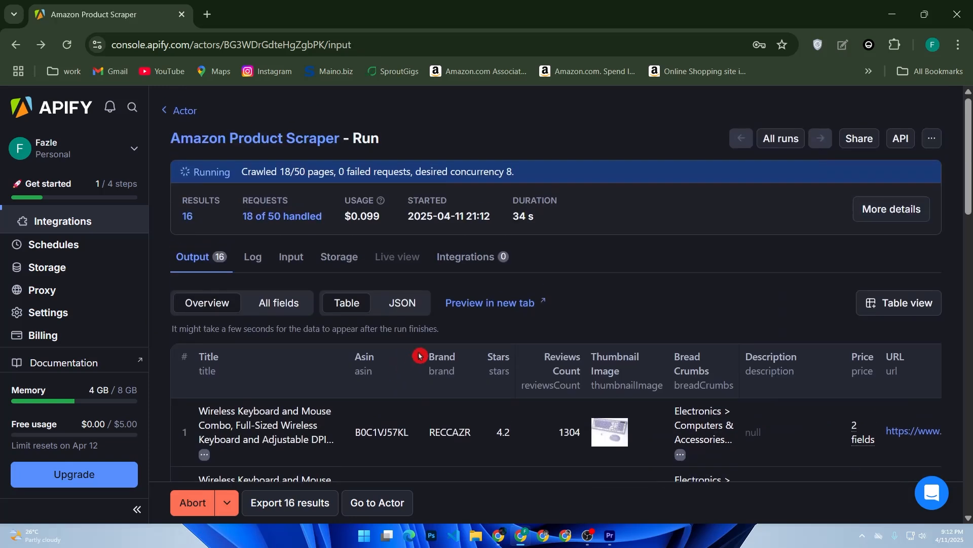
# Go via All Actors and Development to the empty Saved tasks page.
pyautogui.click(164, 114)
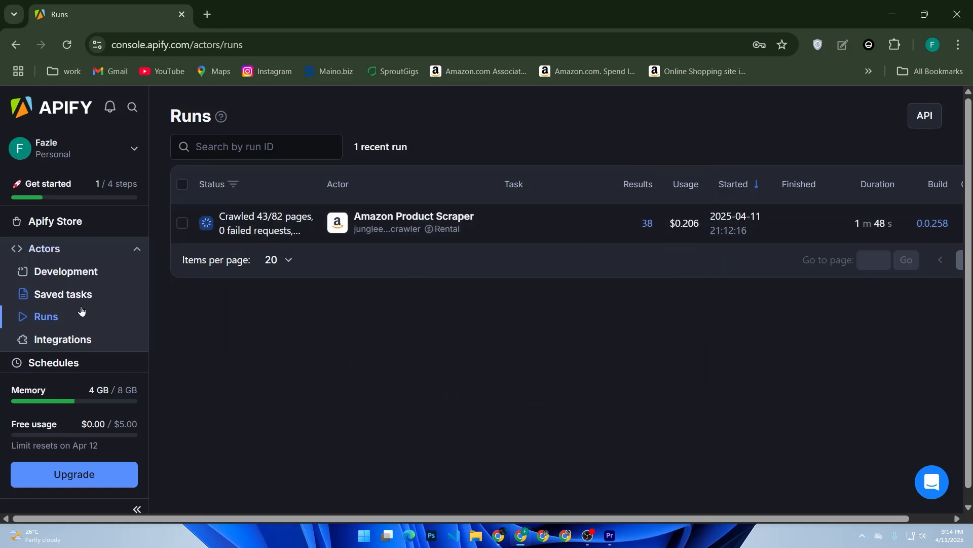
pyautogui.click(81, 271)
pyautogui.click(76, 293)
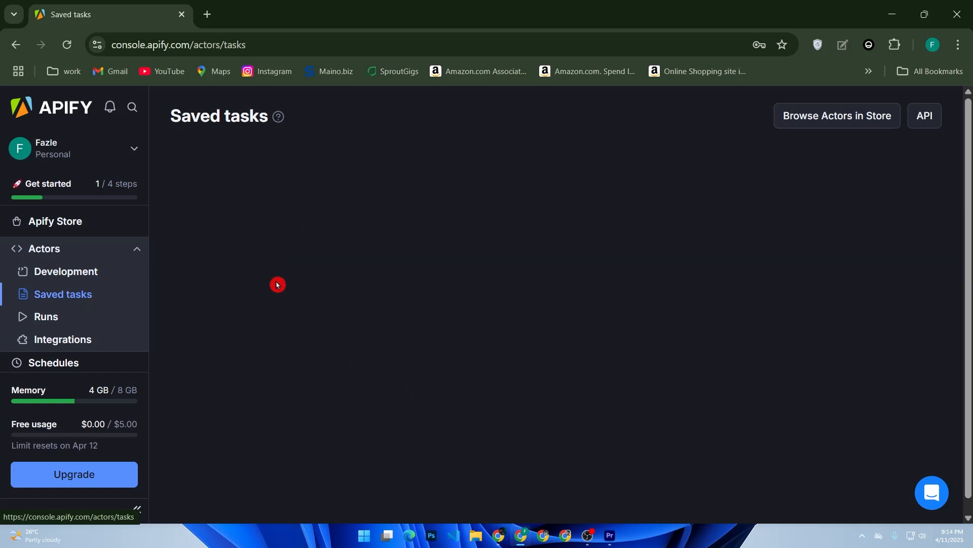
# Reopen Amazon Product Scraper from recent Actors and inspect the Add and Text file URL options.
pyautogui.click(513, 440)
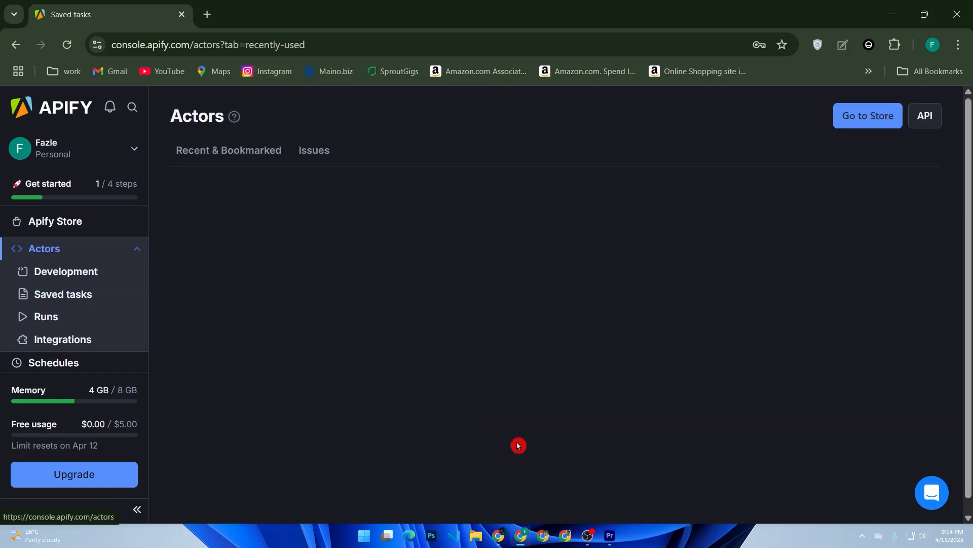
pyautogui.click(370, 278)
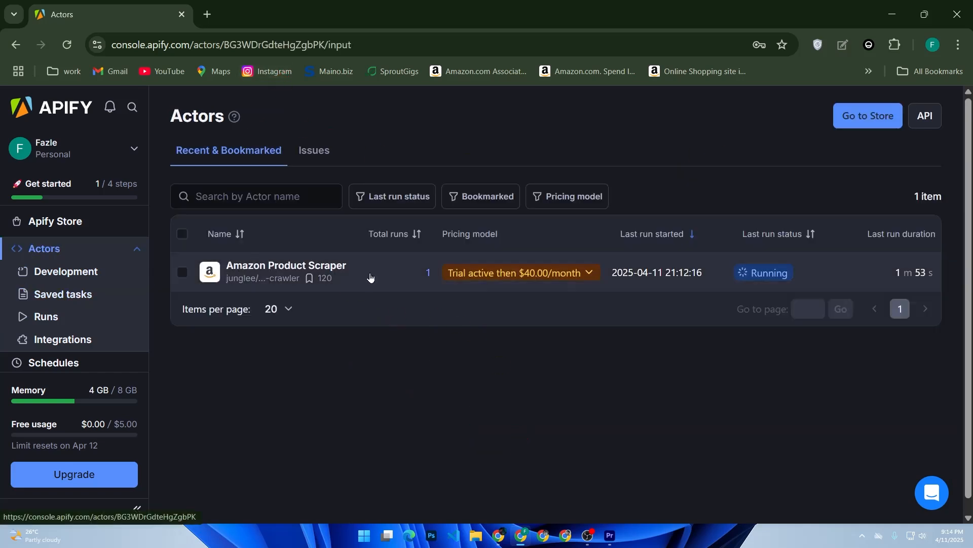
pyautogui.scroll(-2, 322, 319)
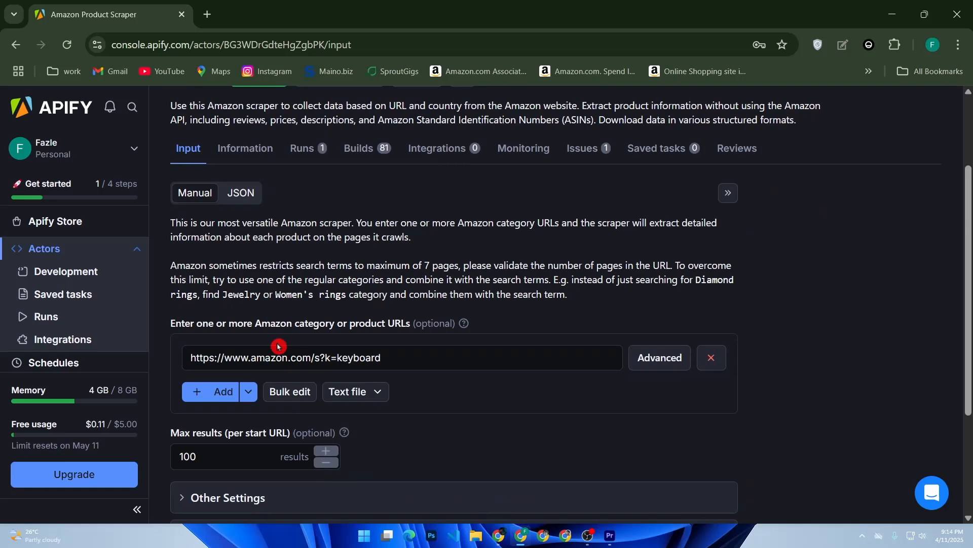
pyautogui.click(247, 394)
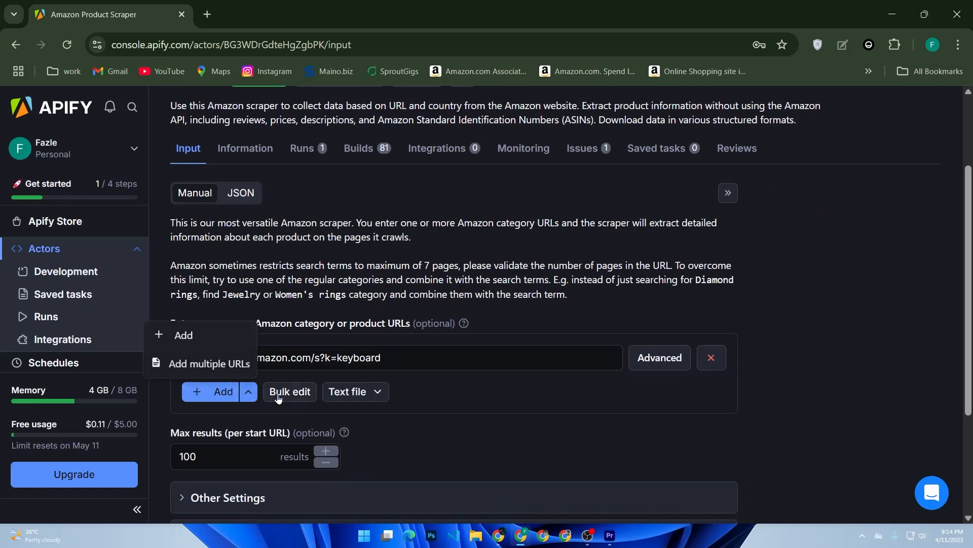
pyautogui.scroll(-2, 344, 385)
pyautogui.click(377, 314)
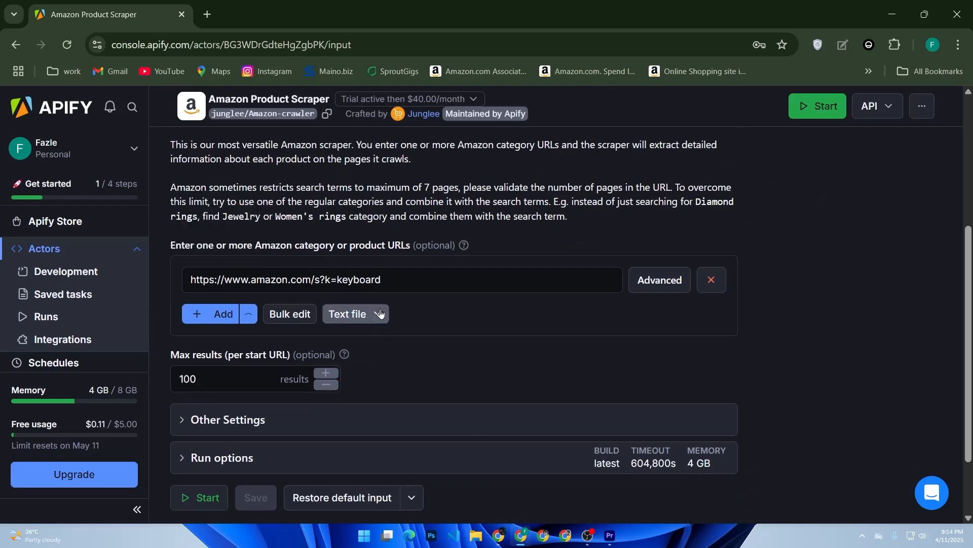
pyautogui.click(465, 319)
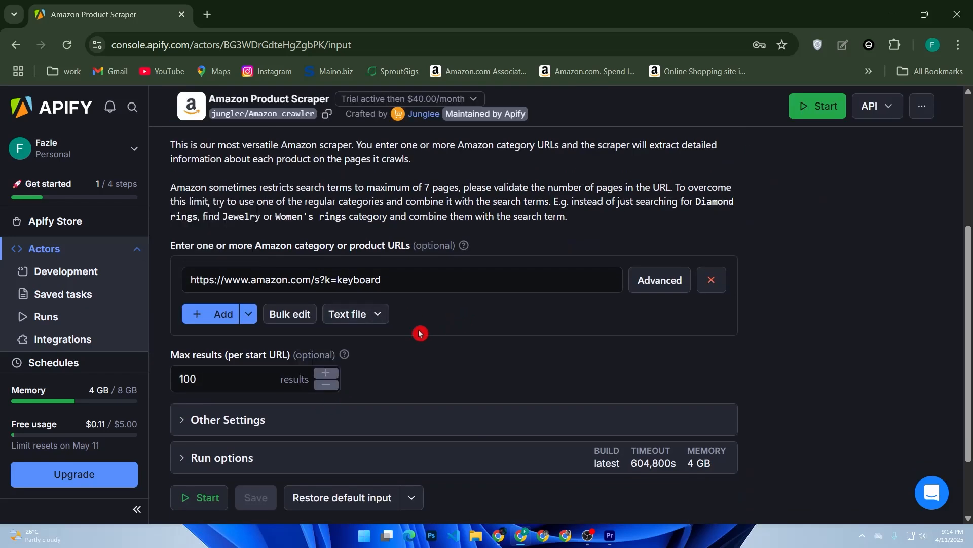
pyautogui.scroll(5, 420, 335)
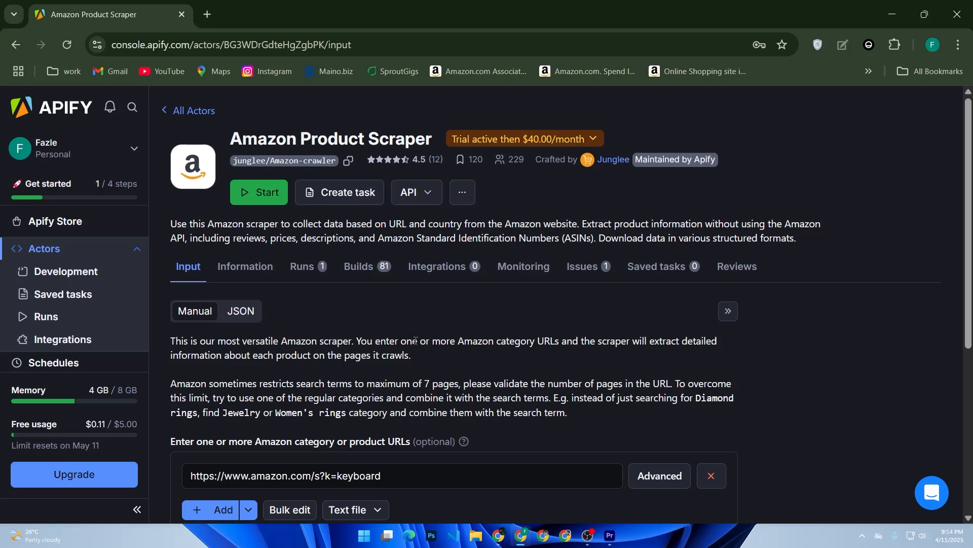
# Look over the input page with the keyboard search URL and open the account switcher.
pyautogui.scroll(-3, 415, 340)
pyautogui.scroll(3, 415, 341)
pyautogui.scroll(-3, 415, 336)
pyautogui.scroll(3, 414, 337)
pyautogui.scroll(-3, 22, 294)
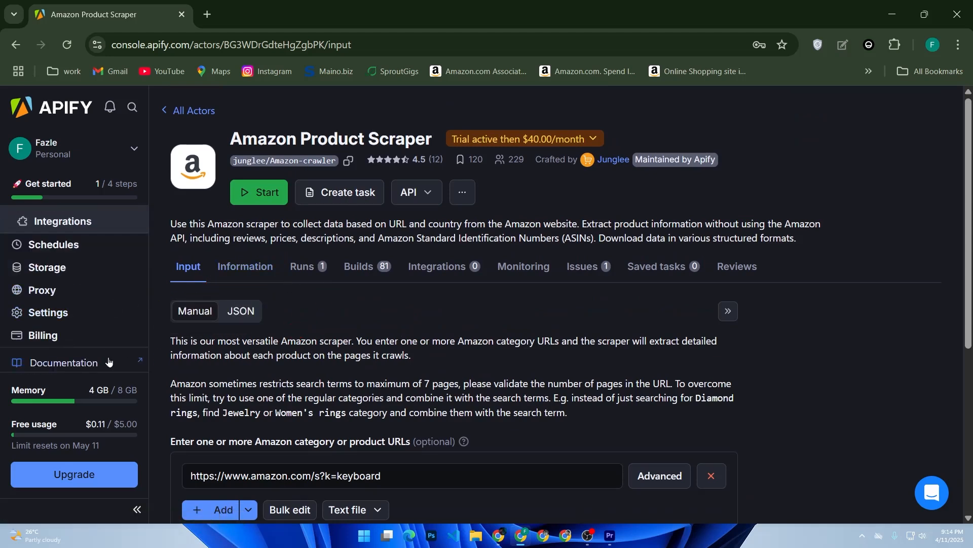
pyautogui.scroll(-1, 106, 361)
pyautogui.scroll(4, 109, 361)
pyautogui.click(134, 148)
pyautogui.click(135, 151)
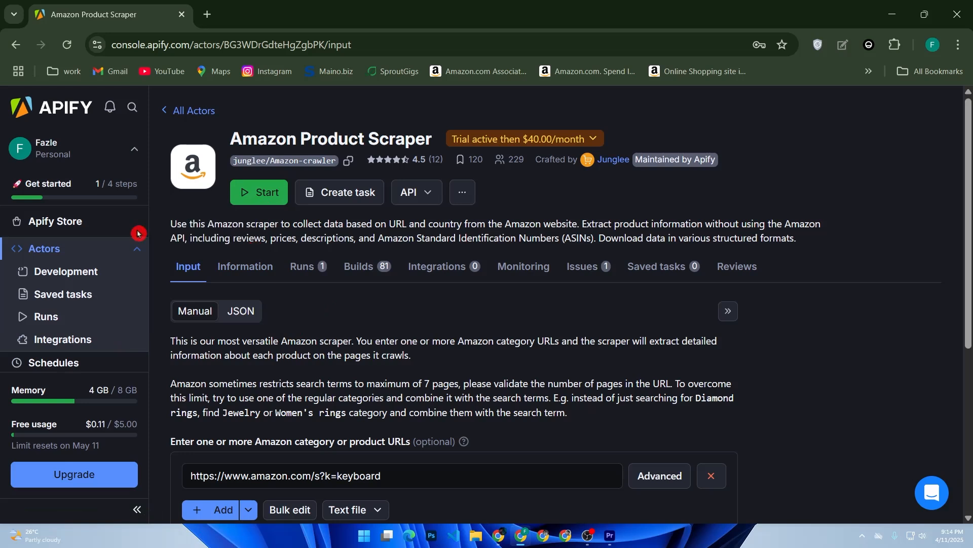
pyautogui.click(64, 227)
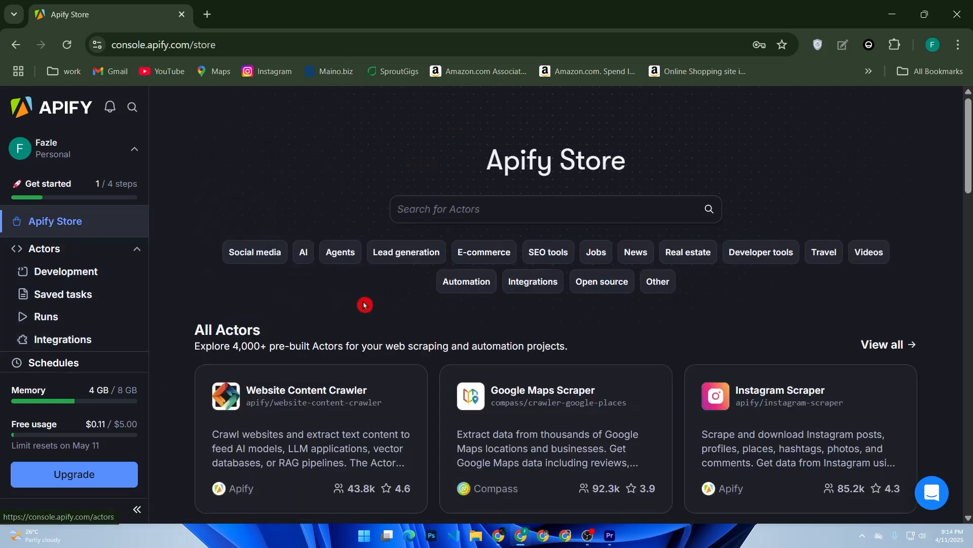
pyautogui.click(96, 294)
pyautogui.click(481, 443)
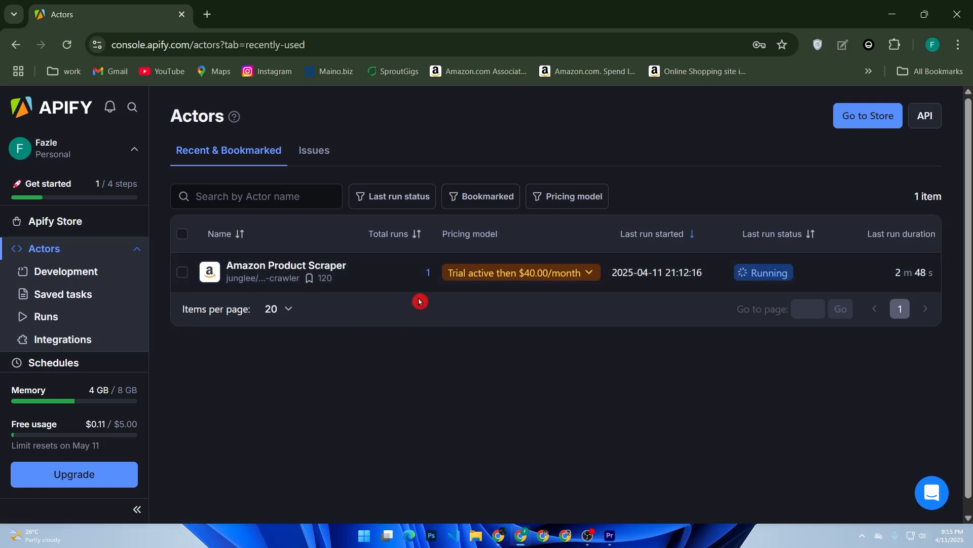
pyautogui.click(394, 286)
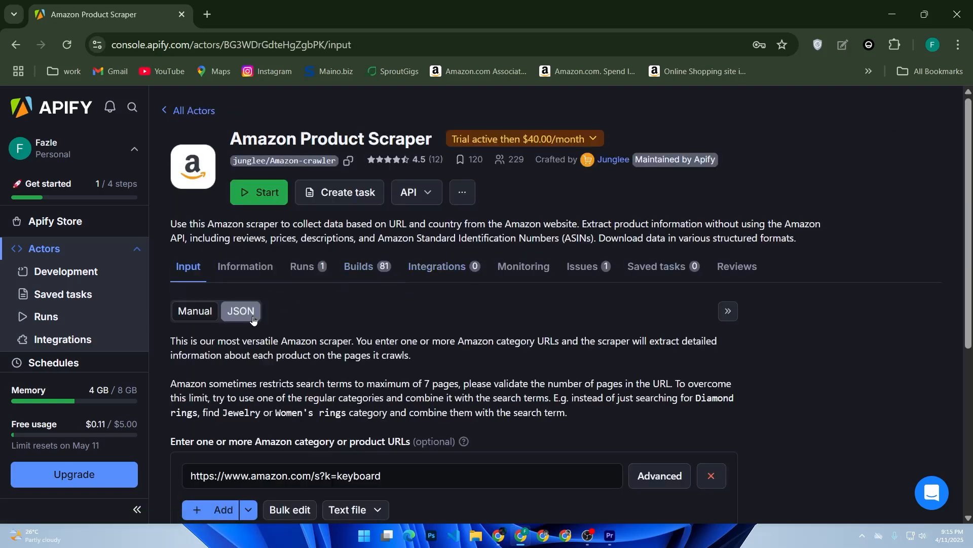
pyautogui.scroll(-2, 254, 393)
pyautogui.click(248, 391)
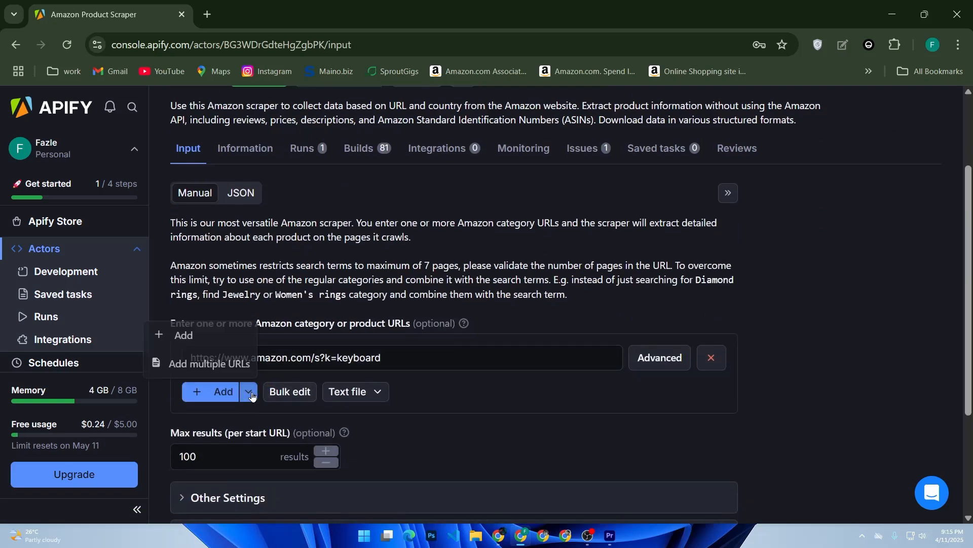
pyautogui.scroll(2, 523, 386)
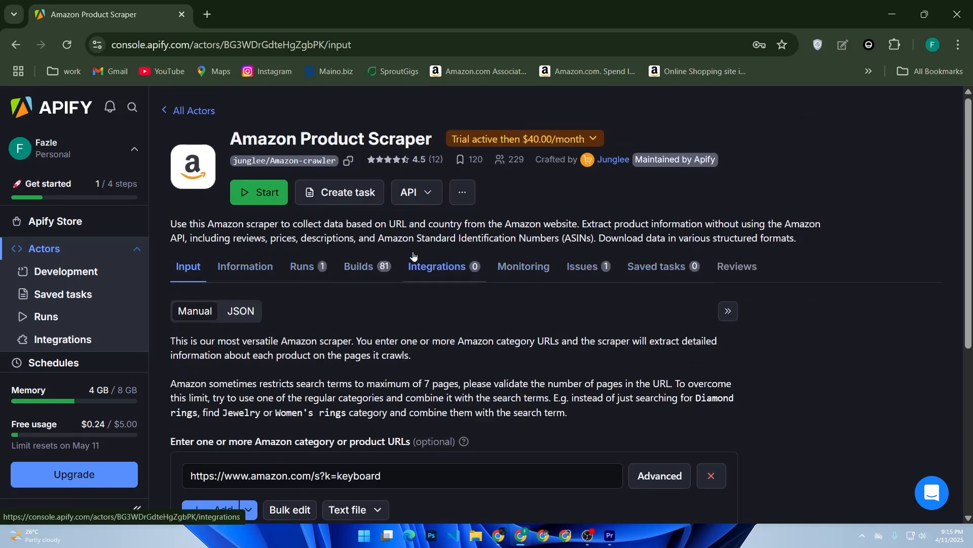
pyautogui.click(354, 193)
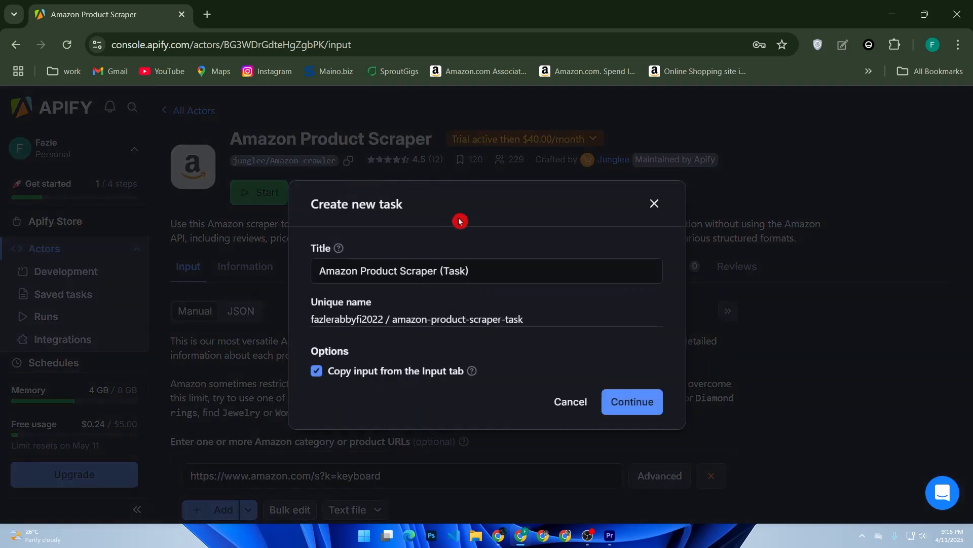
# Create the task with input copied from the Input tab and open its '...' menu.
pyautogui.click(623, 401)
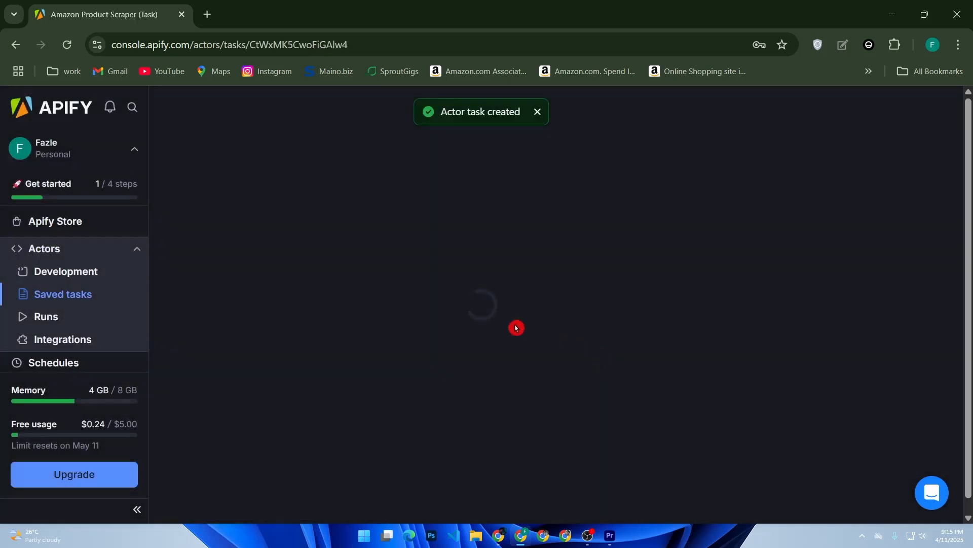
pyautogui.scroll(-2, 382, 324)
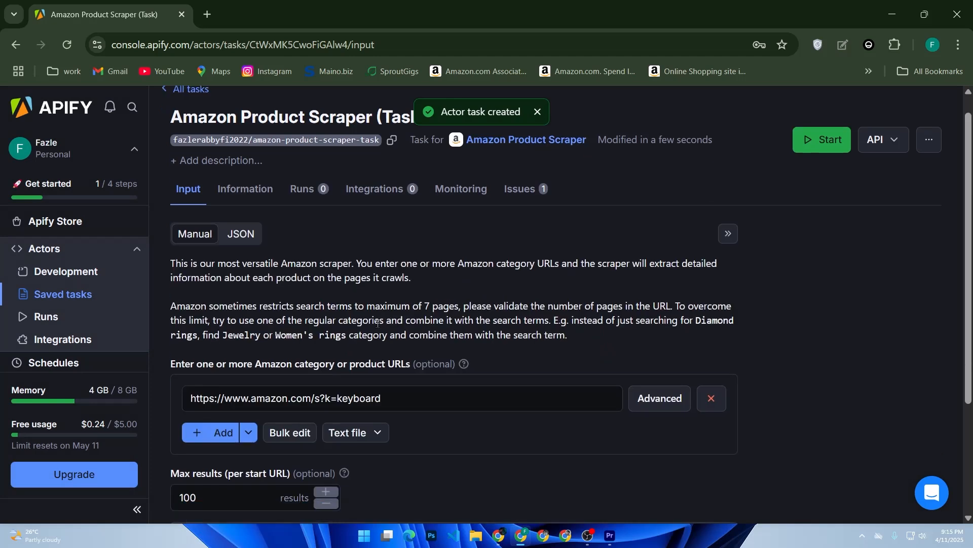
pyautogui.click(856, 143)
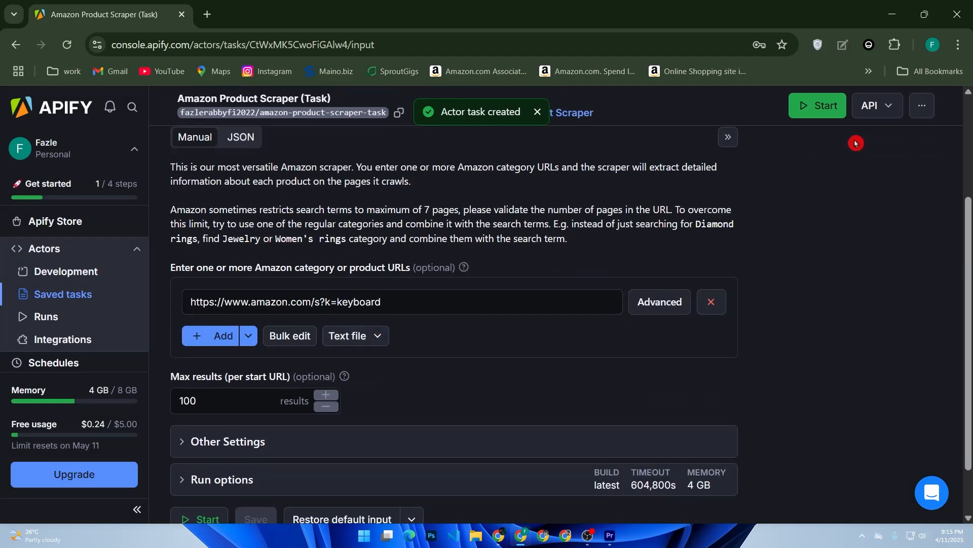
pyautogui.click(932, 107)
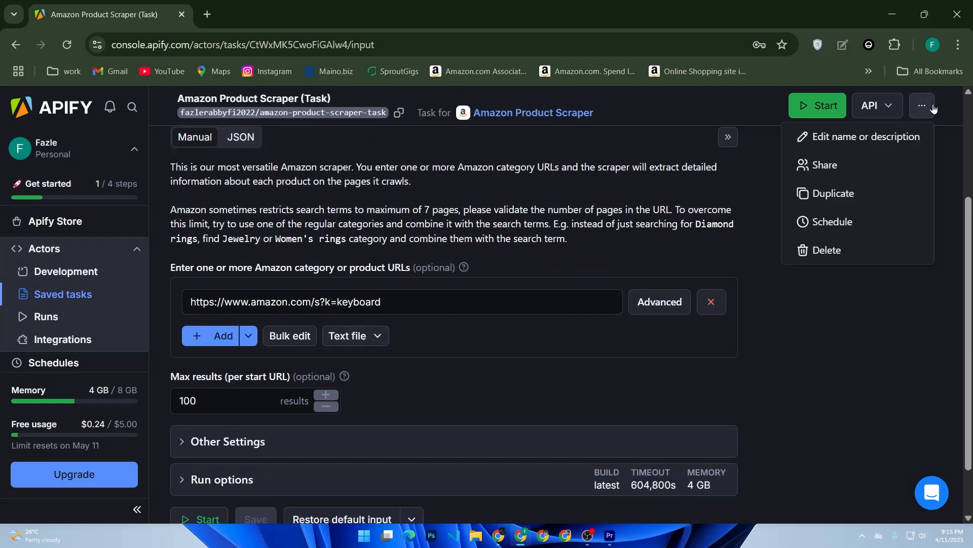
# Compare Weekly, Monthly and Daily schedule frequencies, close without scheduling, and go to Integrations.
pyautogui.click(846, 224)
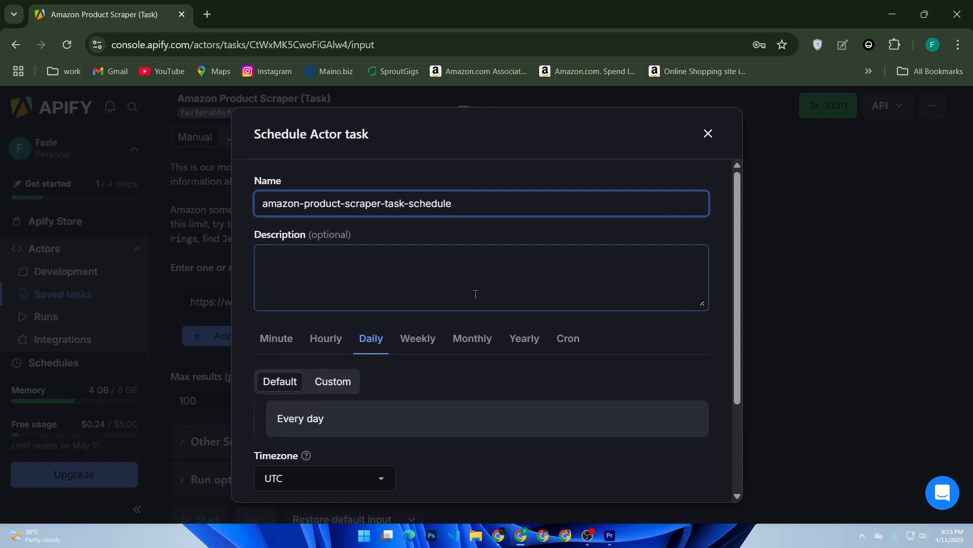
pyautogui.click(414, 340)
pyautogui.click(471, 340)
pyautogui.click(375, 341)
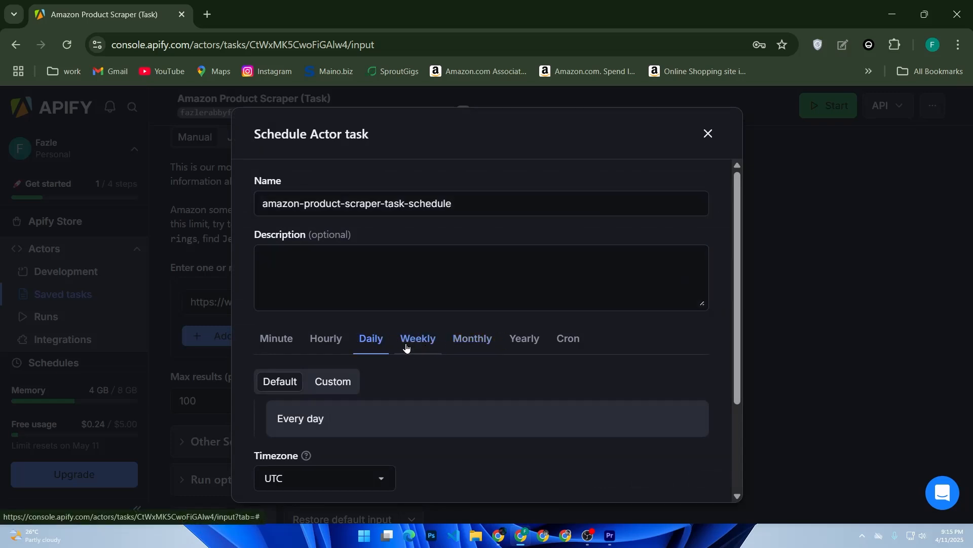
pyautogui.scroll(-3, 487, 371)
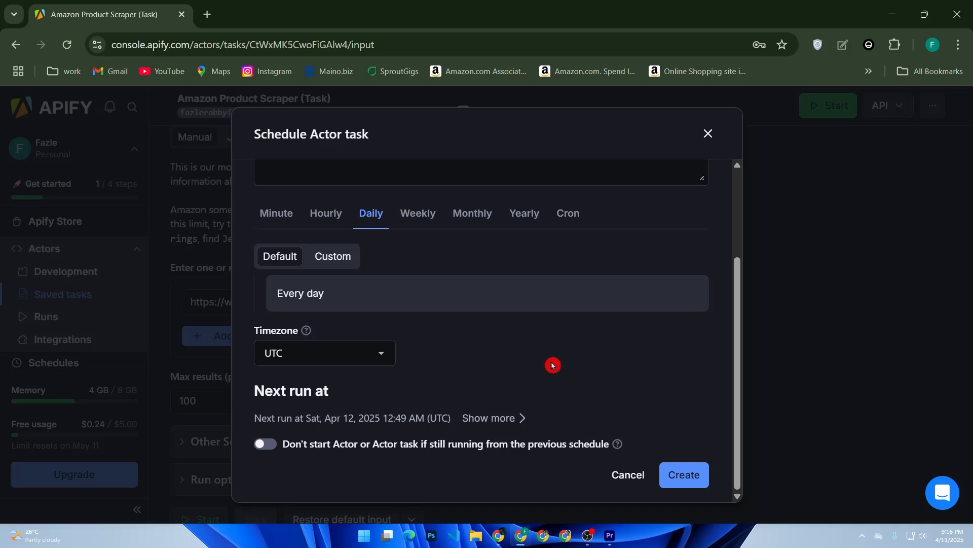
pyautogui.click(708, 134)
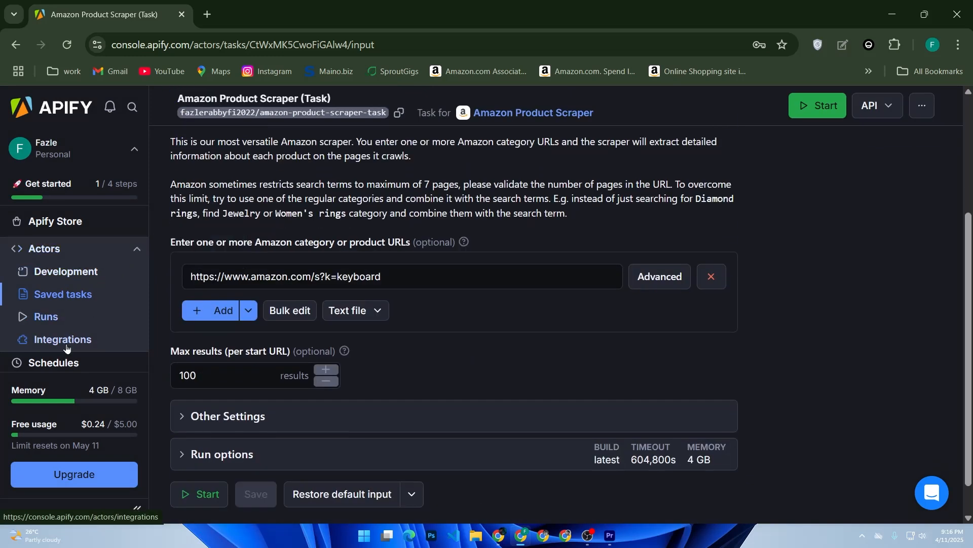
pyautogui.click(64, 341)
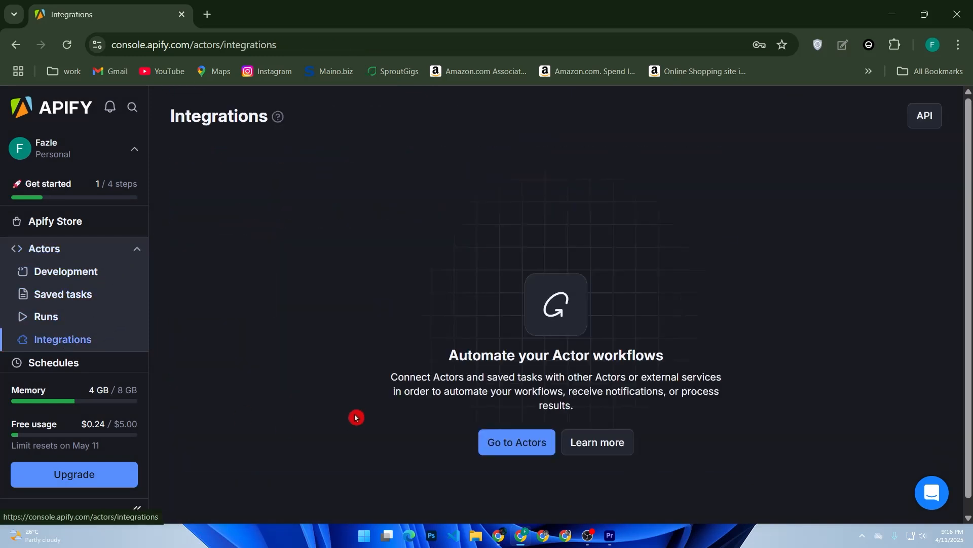
# Reach the Apify Store via Integrations and the Actors page, then begin searching 'goog'.
pyautogui.click(503, 445)
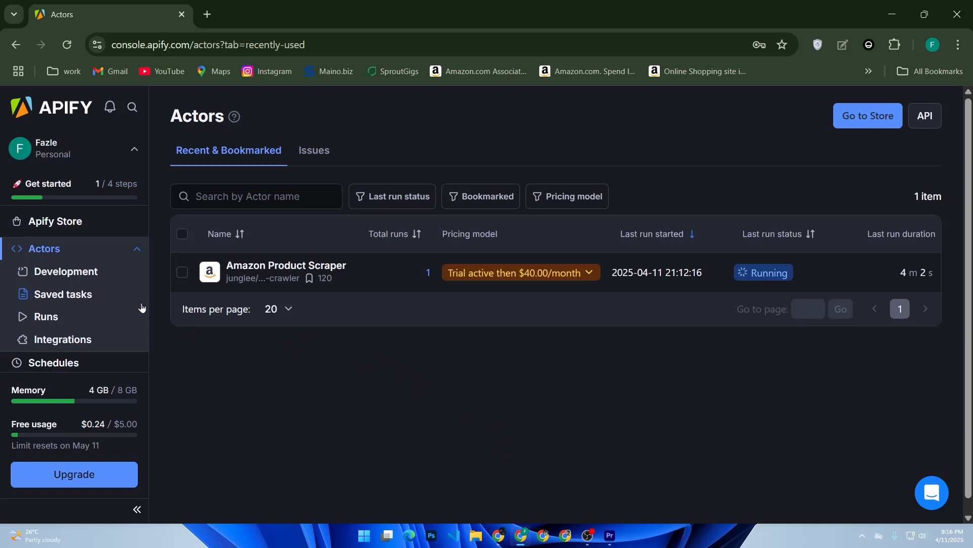
pyautogui.click(72, 339)
pyautogui.click(484, 427)
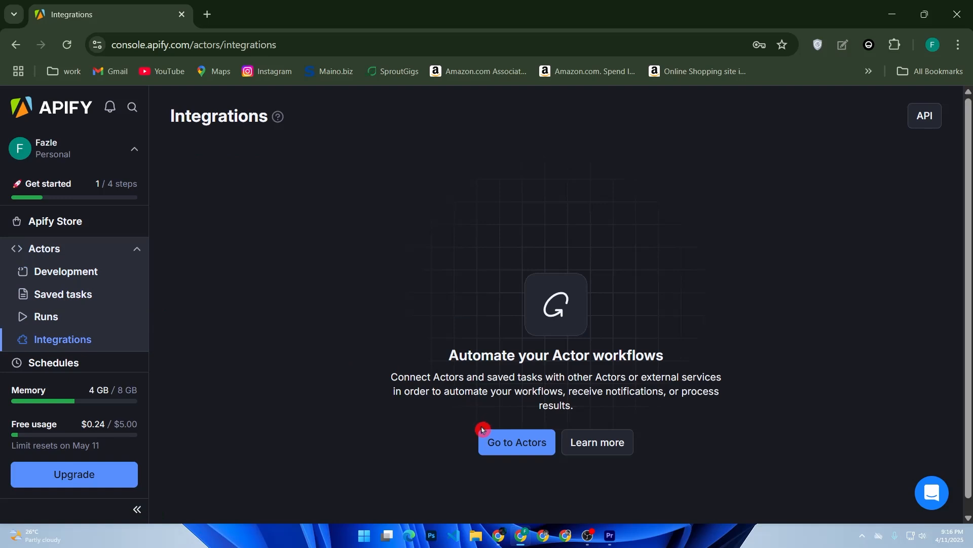
pyautogui.click(484, 445)
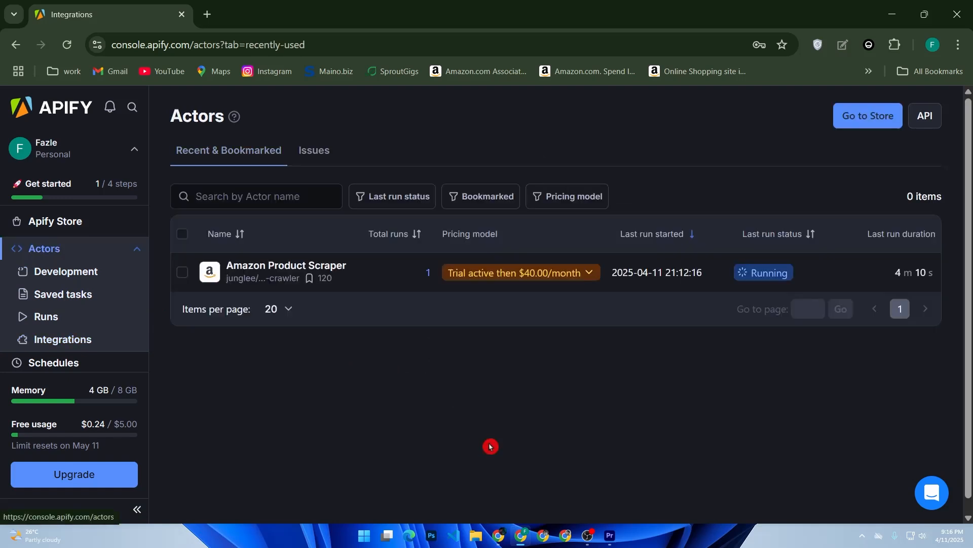
pyautogui.click(282, 200)
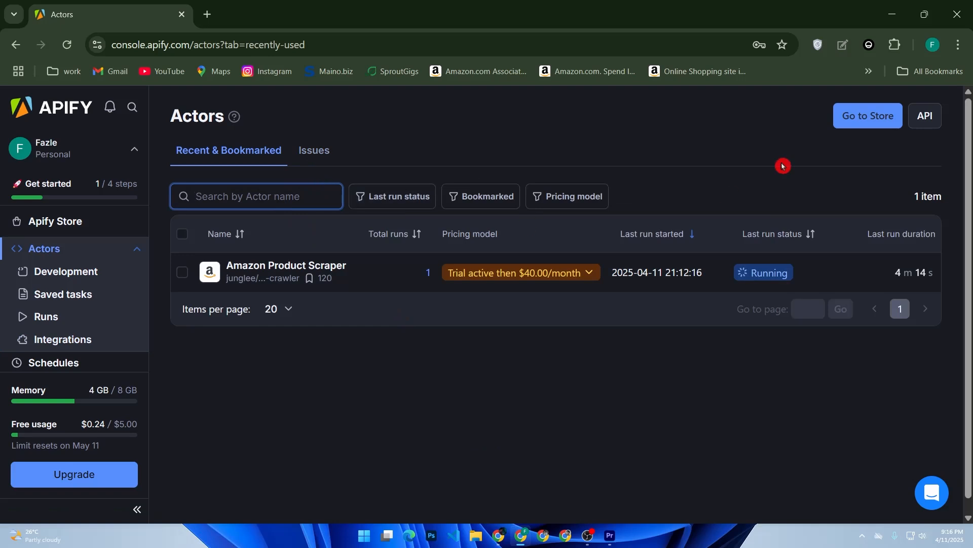
pyautogui.click(849, 121)
pyautogui.click(479, 220)
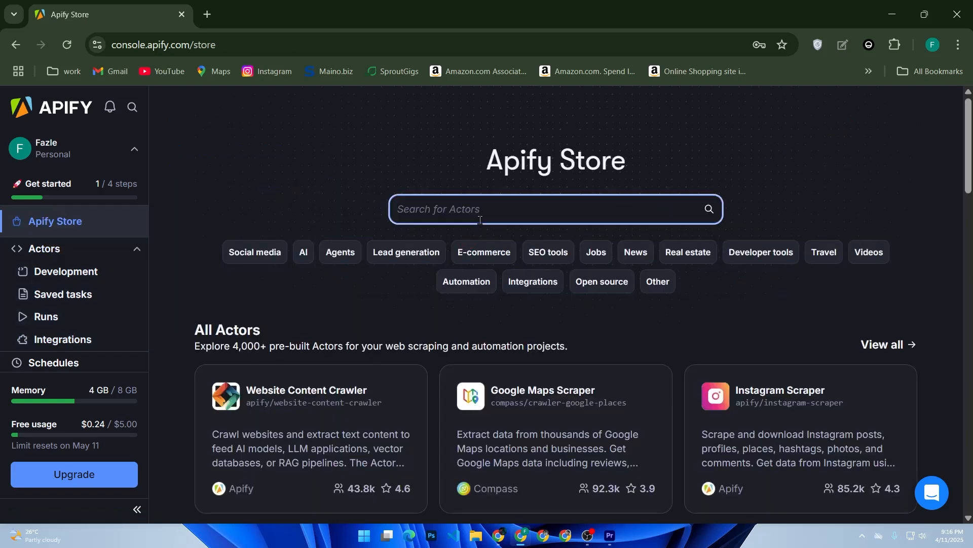
pyautogui.write('google sh')
# Complete the 'google sheets' search and open the Google Sheets Import & Export actor.
pyautogui.write('eets')
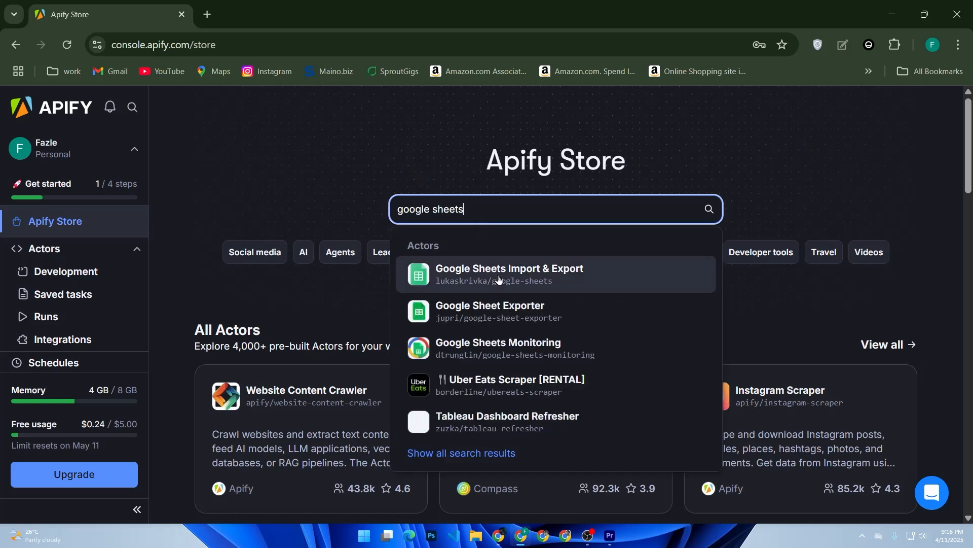
pyautogui.click(498, 279)
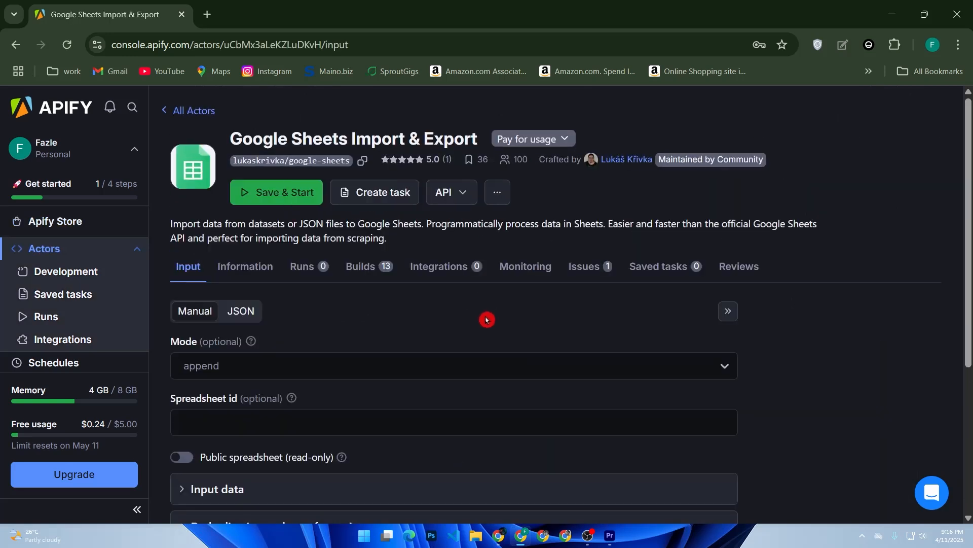
pyautogui.scroll(-2, 476, 380)
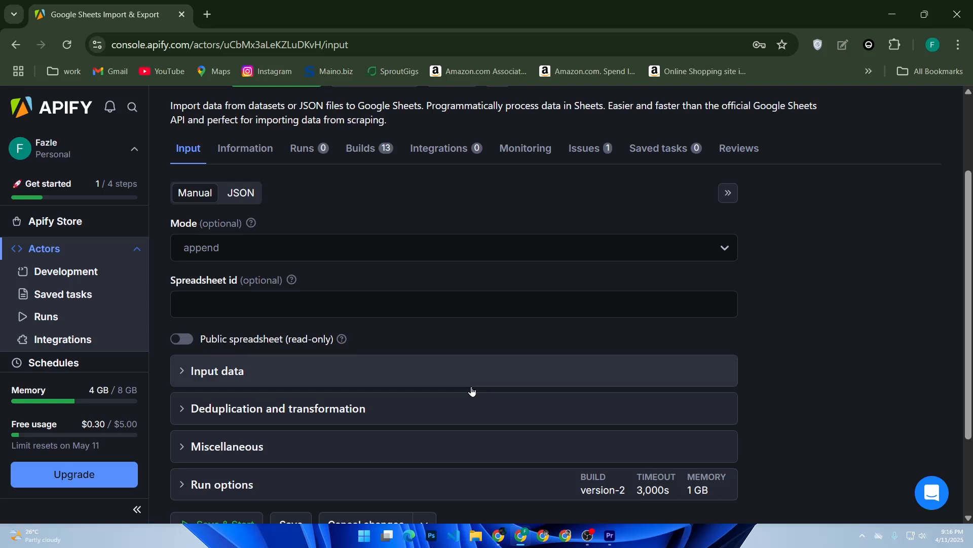
pyautogui.scroll(-1, 472, 390)
pyautogui.click(473, 390)
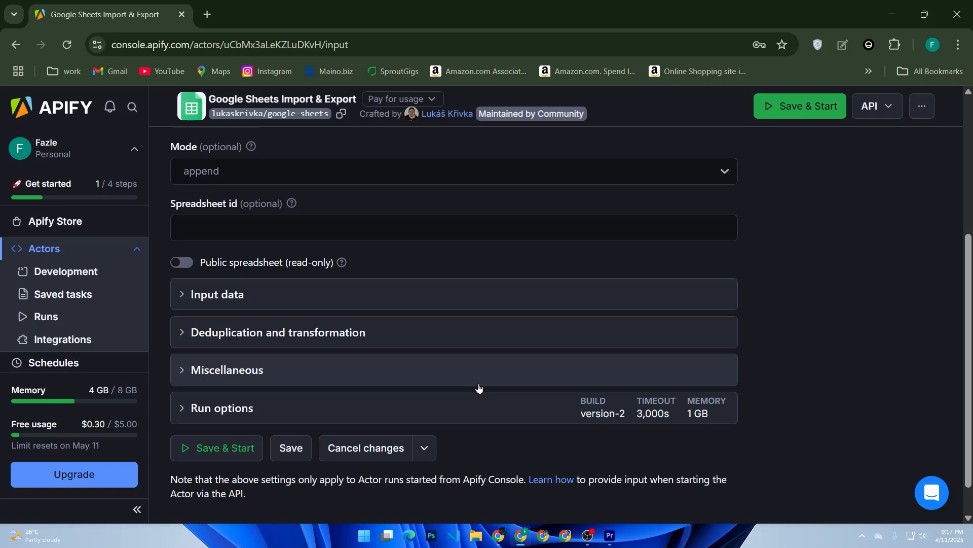
# Show the actor's Integrations tab listing 19 integrations like HTTP webhook and Send email.
pyautogui.scroll(-1, 457, 386)
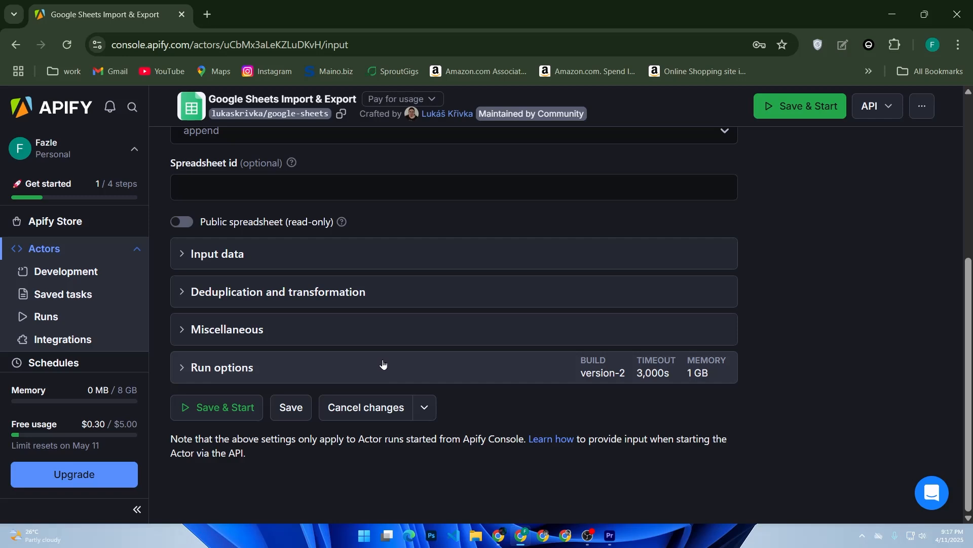
pyautogui.scroll(1, 385, 364)
pyautogui.scroll(5, 385, 364)
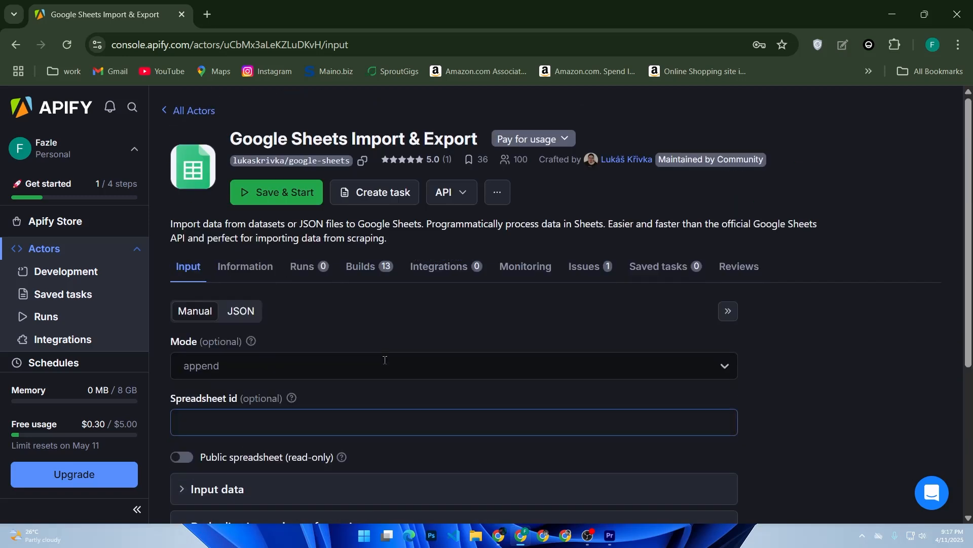
pyautogui.click(456, 268)
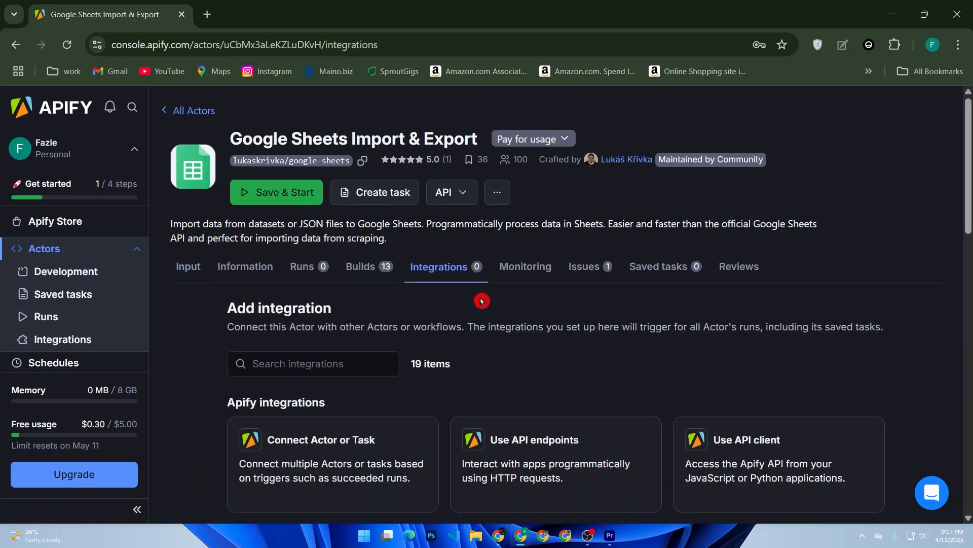
pyautogui.scroll(-5, 747, 374)
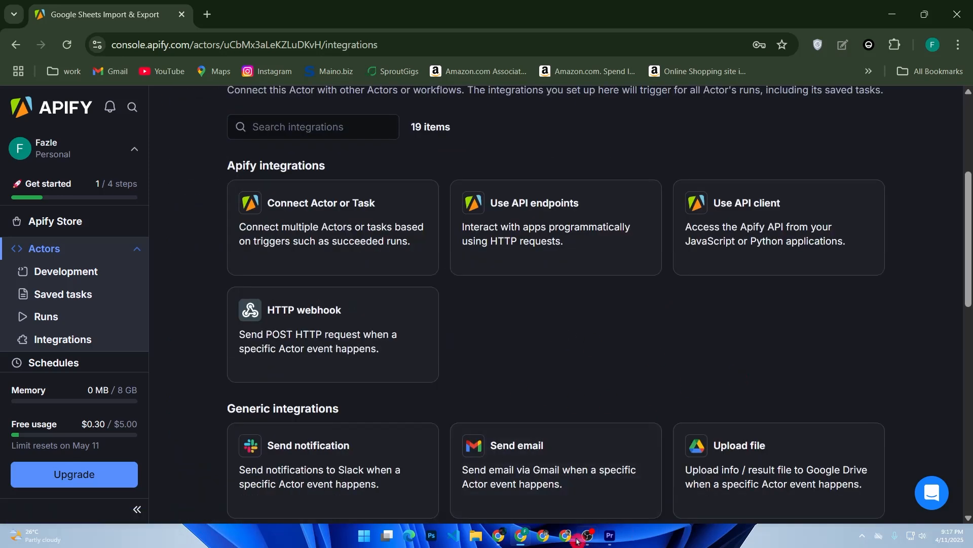